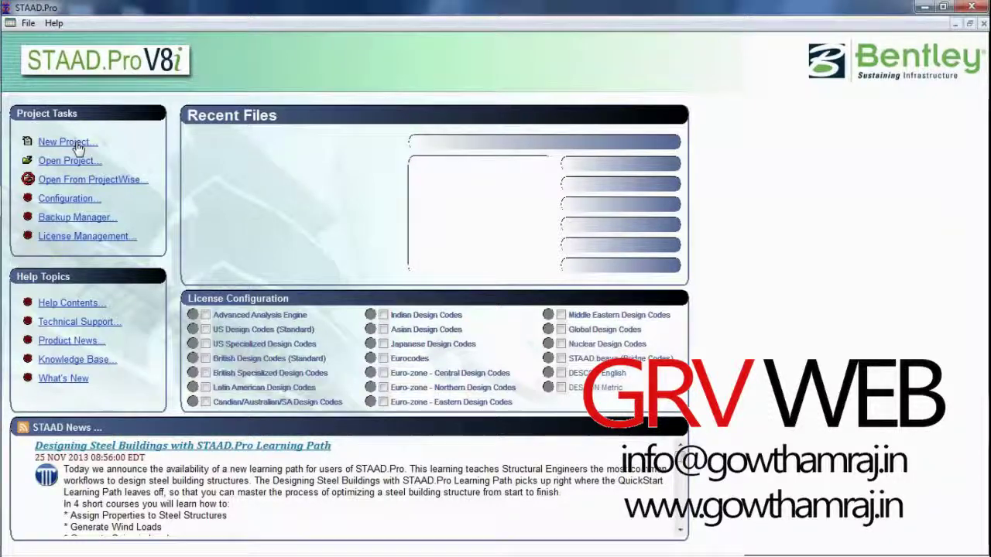
Step: Create a new Space project named Structure1 using metre and kilonewton units
left_click(77, 146)
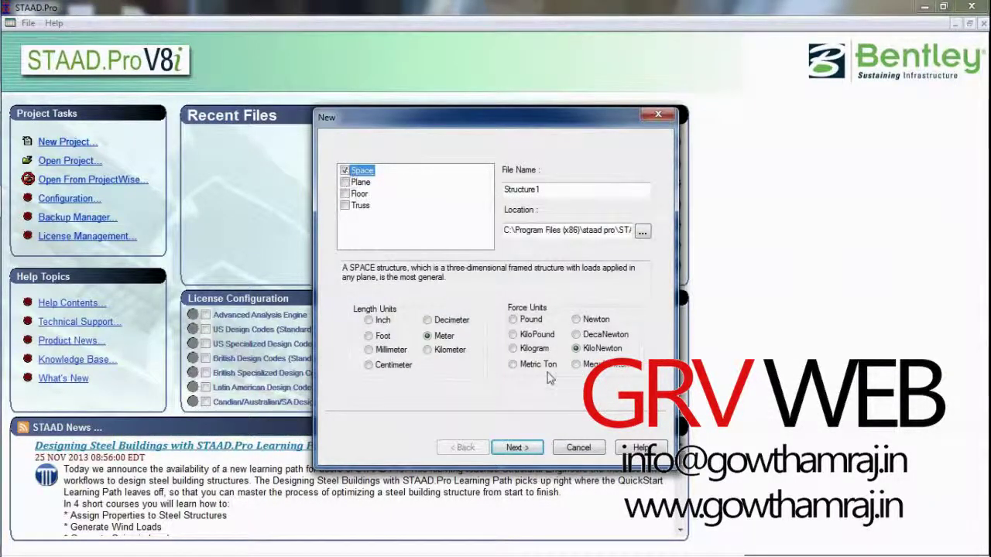
left_click(516, 448)
left_click(516, 448)
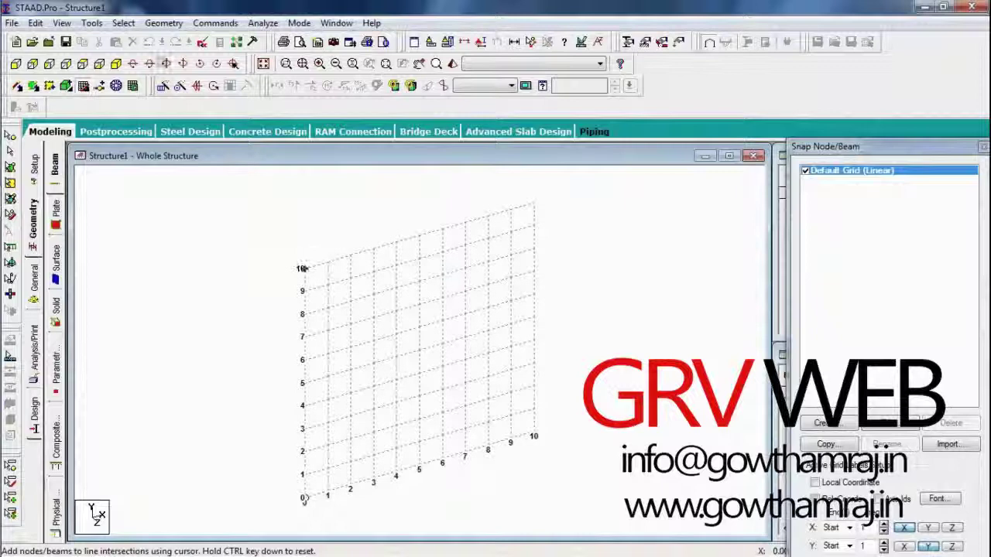
Step: Generate a Bay Frame prototype in the Structure Wizard and transfer it into Structure1 at origin 0,0,0
left_click(167, 27)
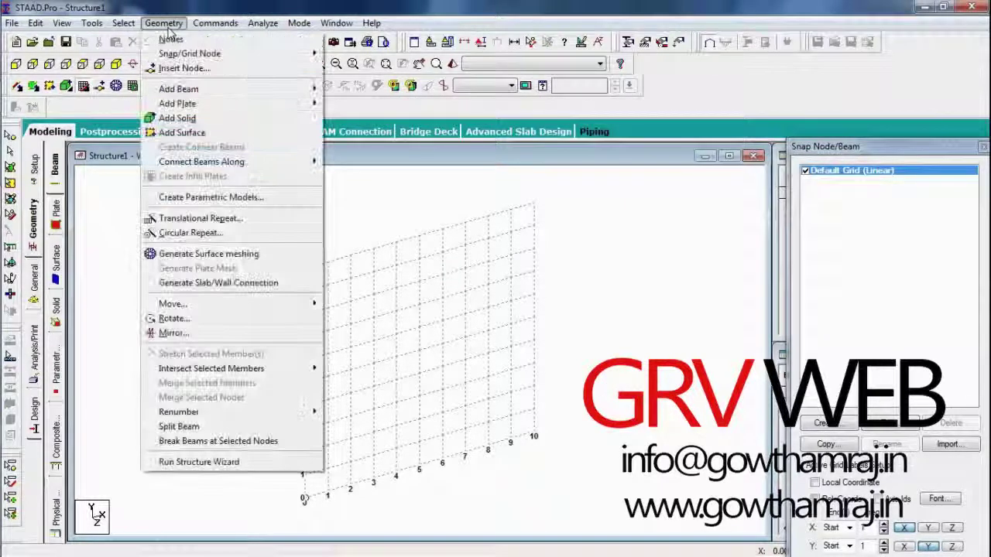
left_click(260, 462)
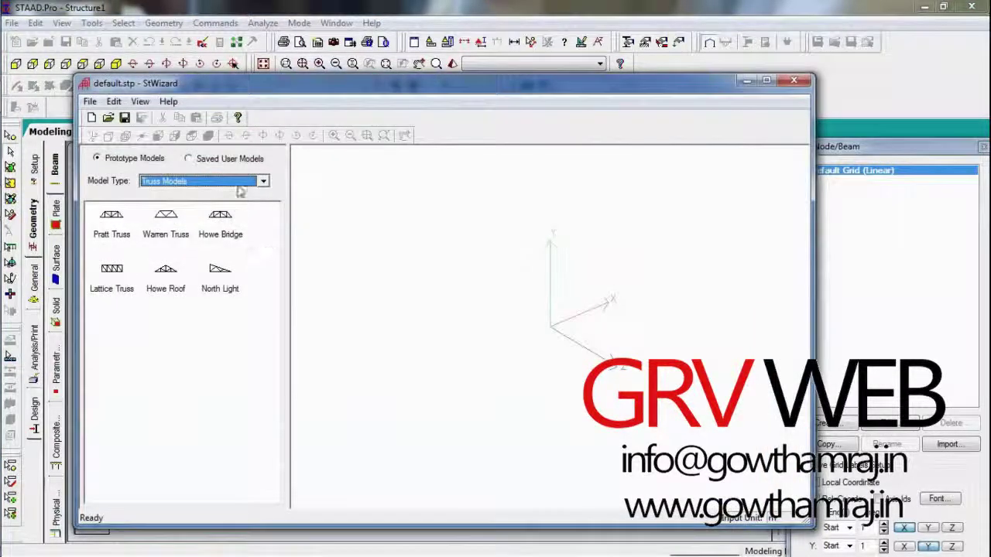
left_click(248, 182)
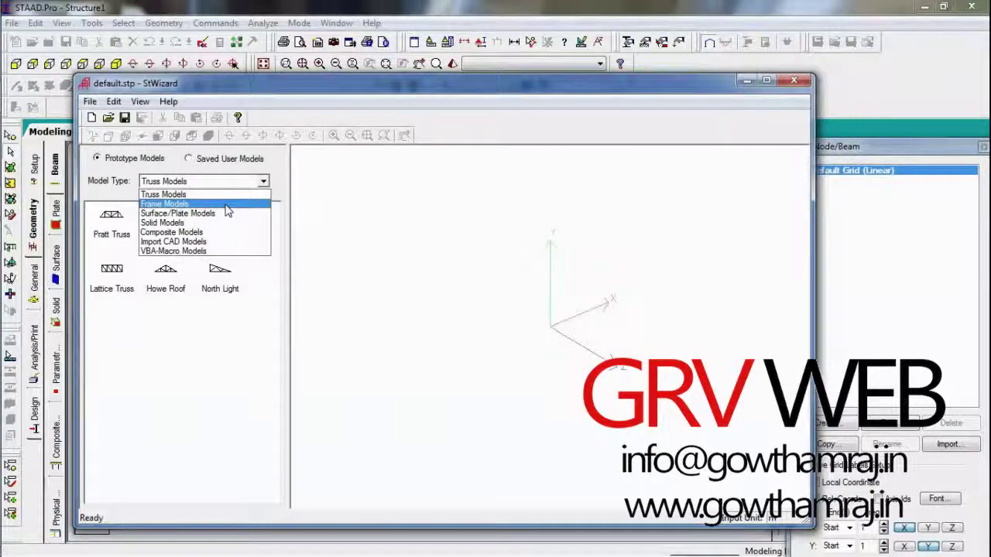
left_click(226, 205)
left_click(121, 223)
double_click(123, 224)
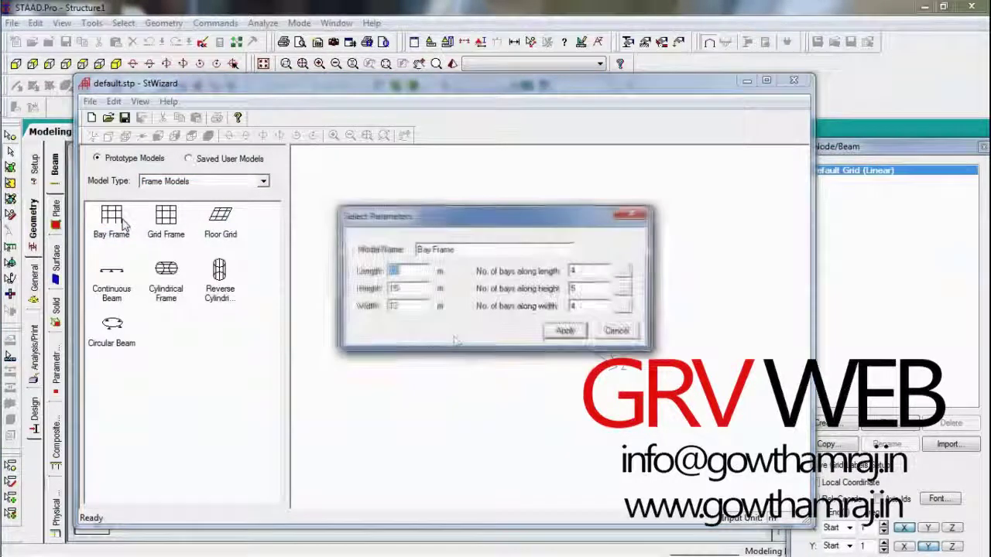
left_click(565, 331)
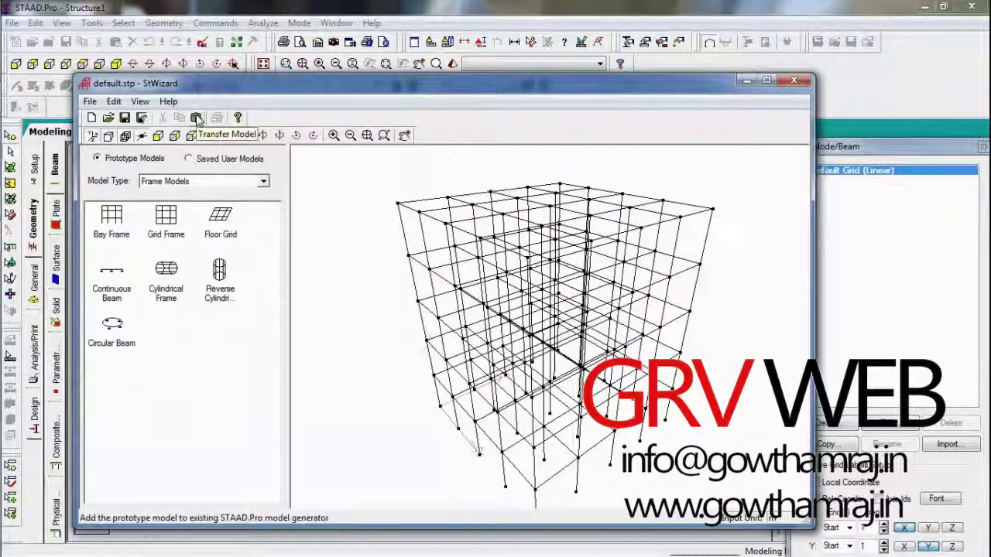
left_click(196, 118)
left_click(543, 319)
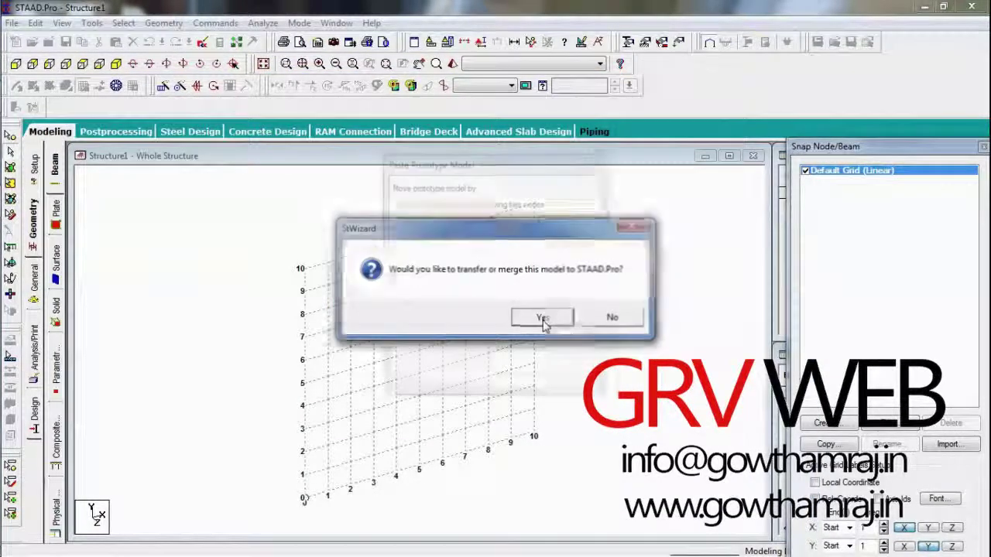
left_click(567, 223)
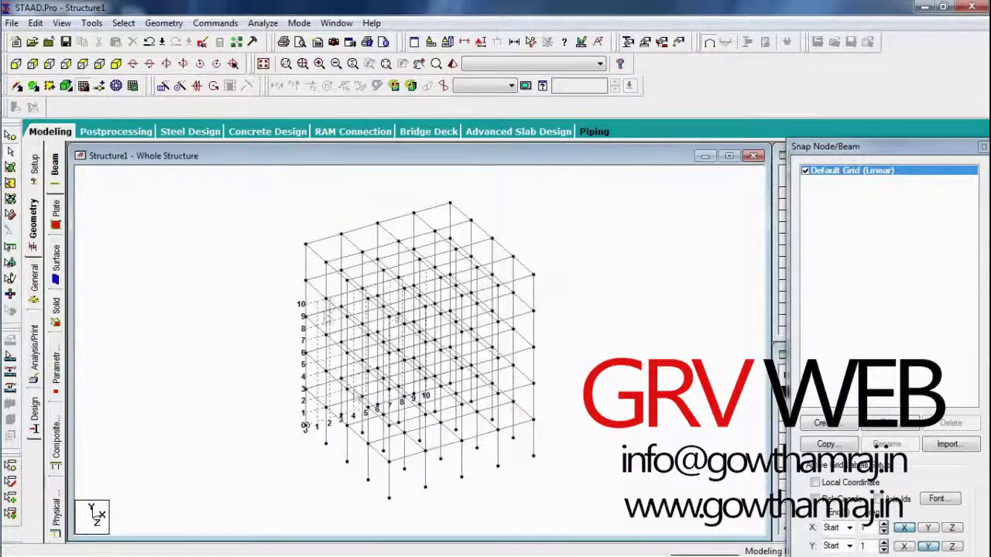
Step: Hide the snap grid and go to the General > Property page for the whole structure
left_click(82, 86)
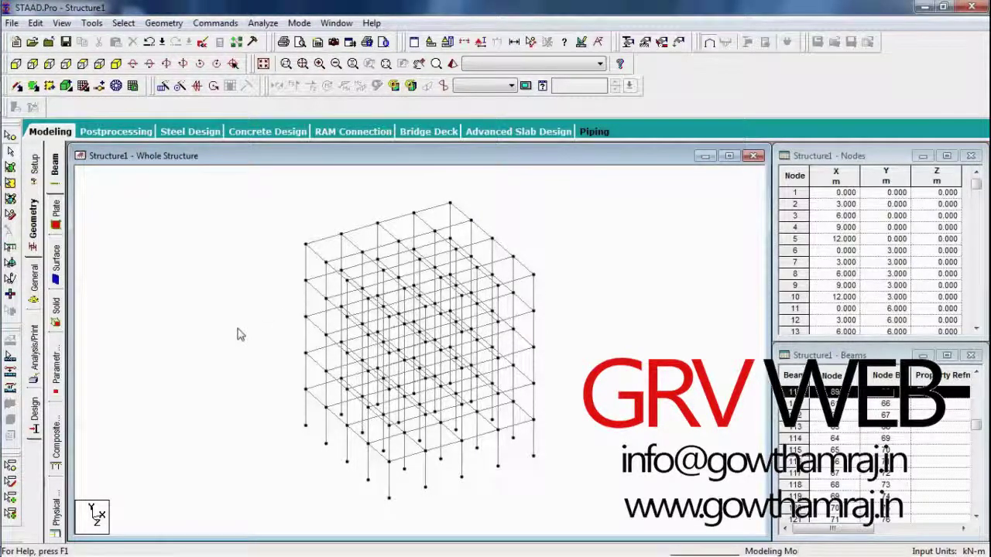
left_click(35, 279)
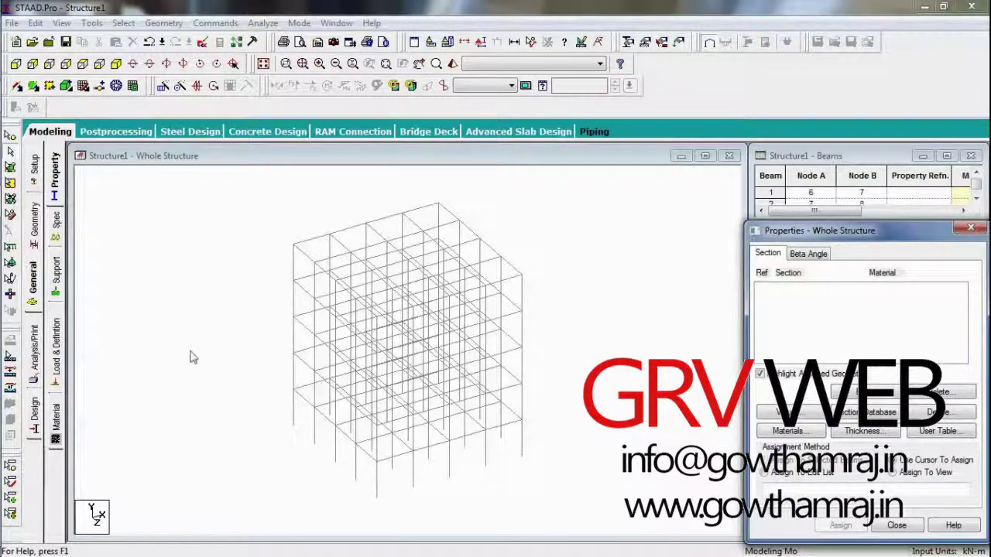
Step: Define a rectangular concrete section with YD 0.3 m and ZD 0.23 m
left_click(940, 412)
left_click(289, 172)
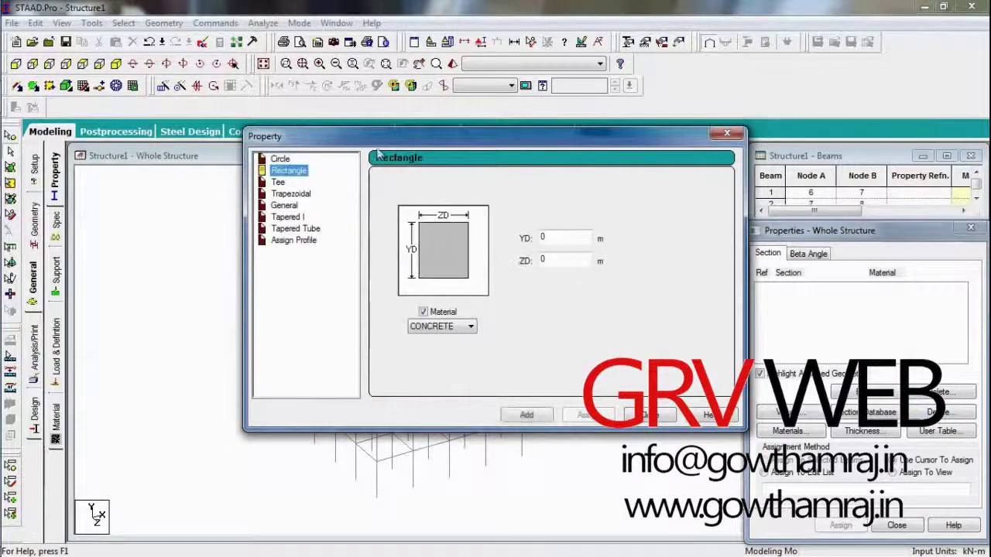
key("Tab")
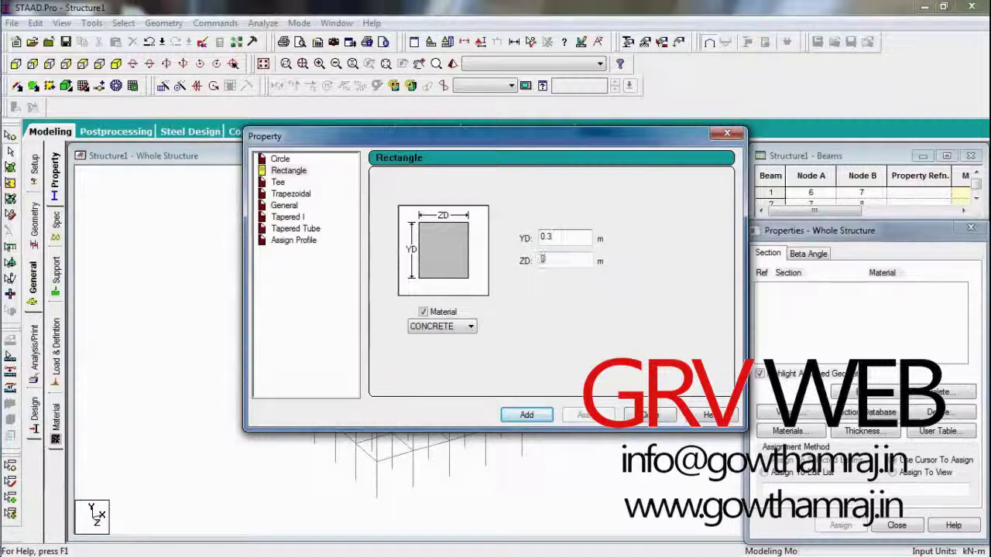
double_click(543, 259)
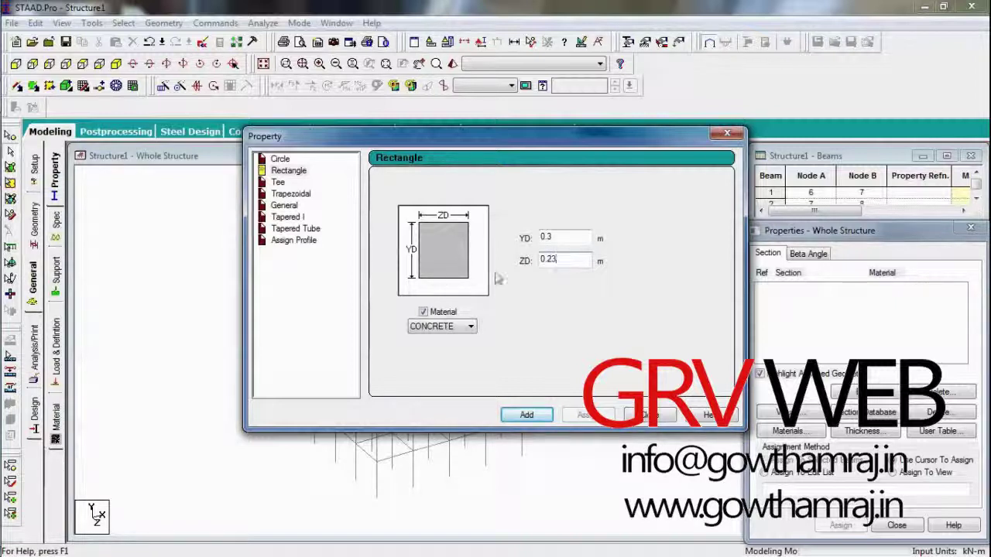
left_click(526, 414)
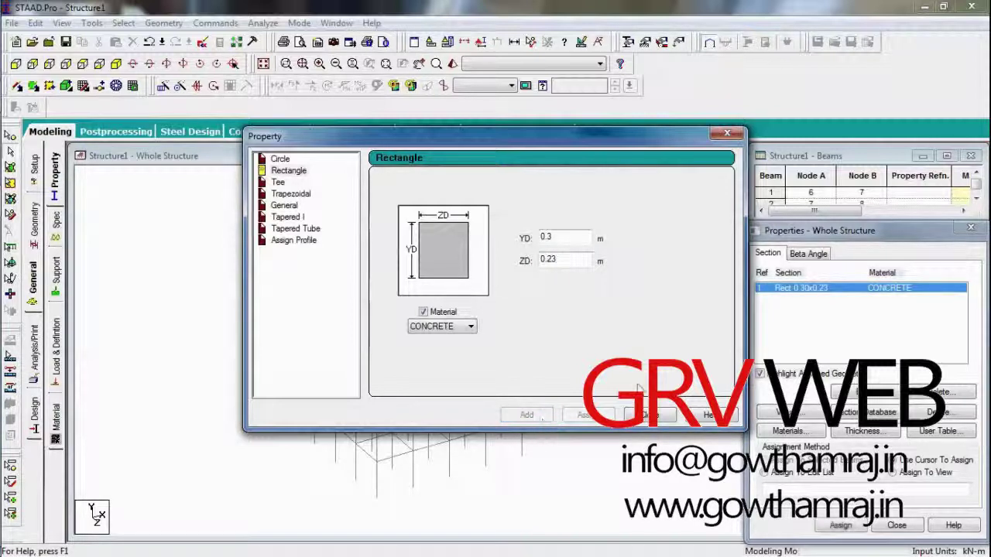
left_click(650, 415)
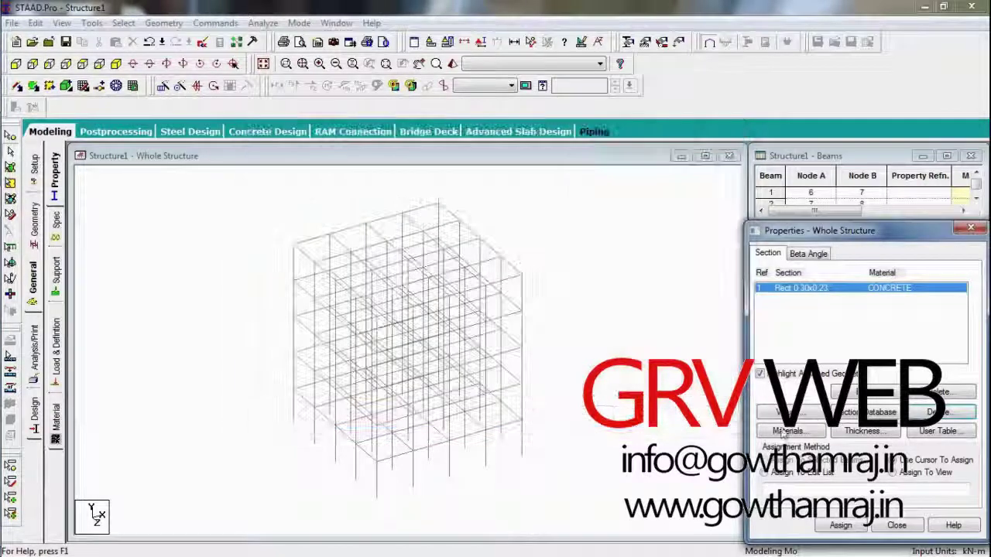
Step: Define a second rectangular section with YD 0.4 m and ZD 0.3 m
left_click(945, 412)
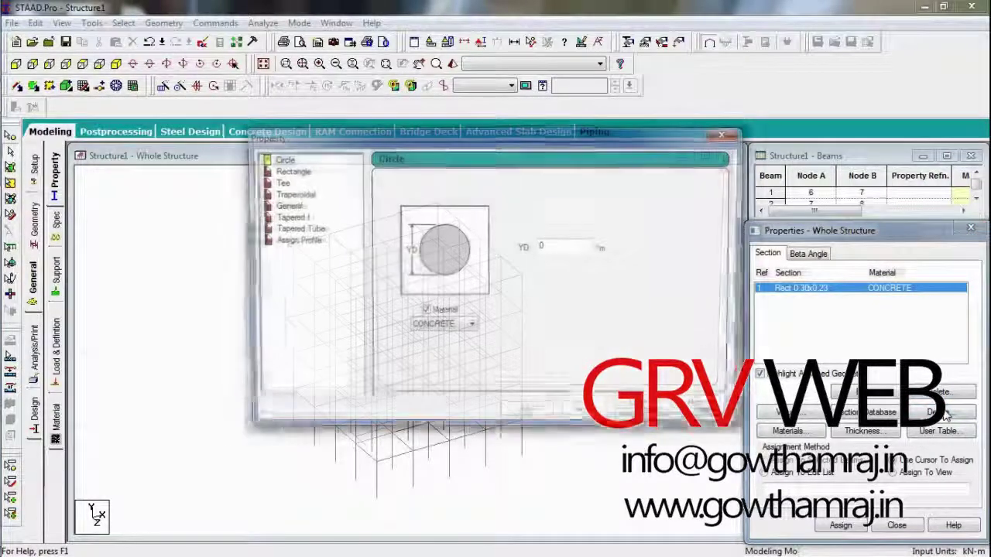
left_click(287, 171)
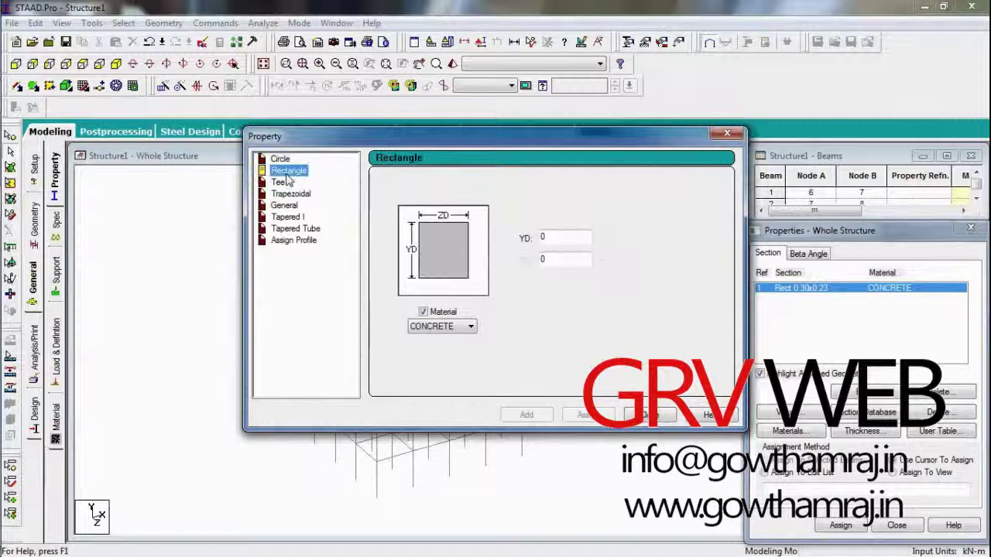
left_click(548, 238)
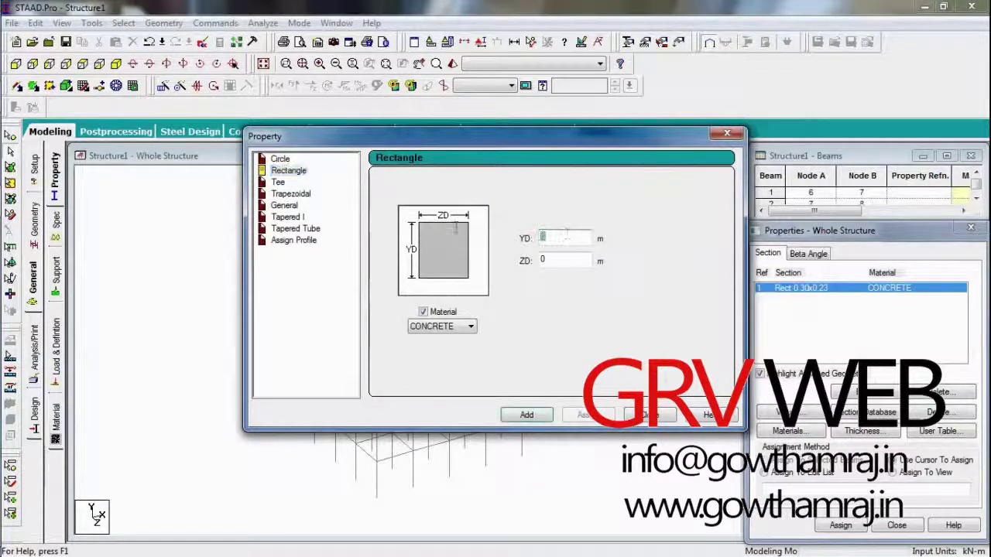
left_click(545, 236)
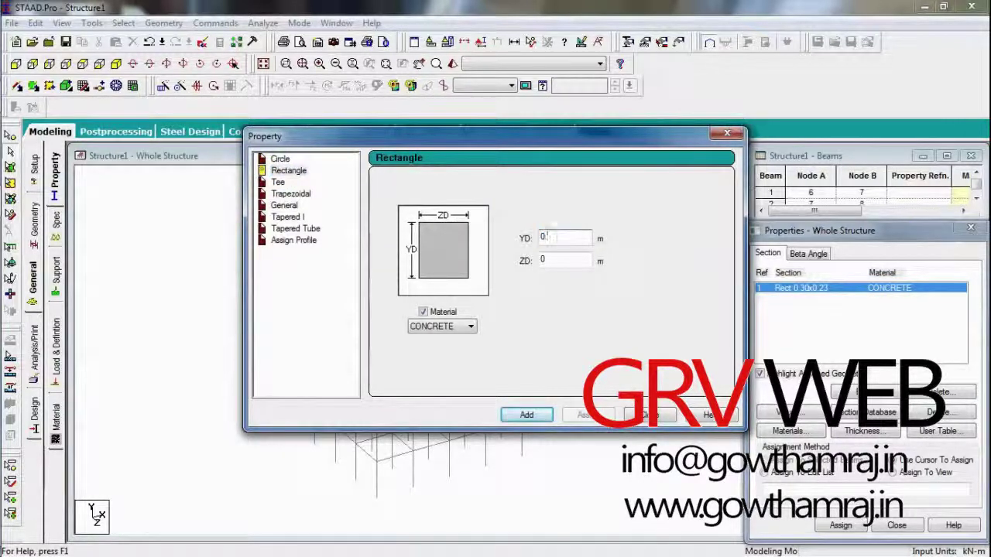
type(".4")
key("Tab")
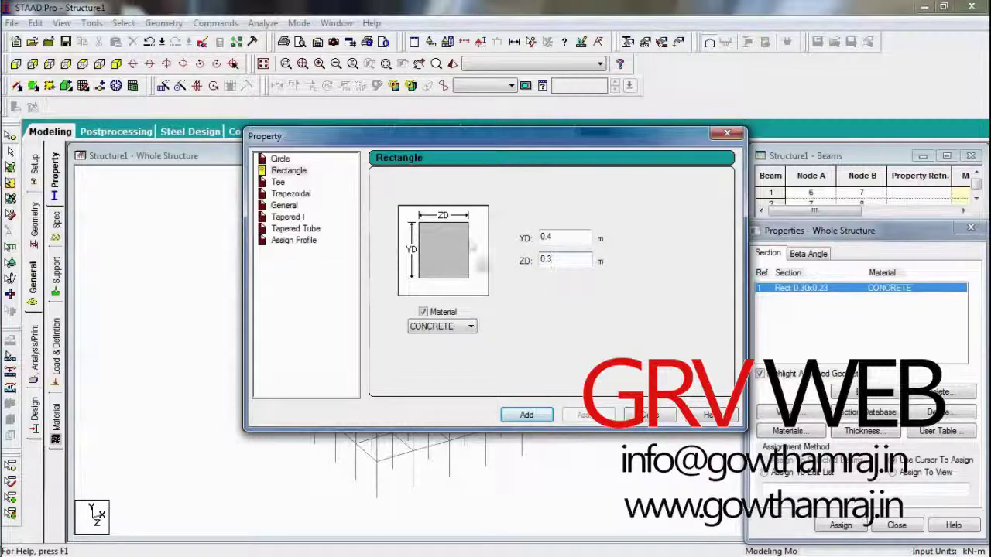
left_click(526, 418)
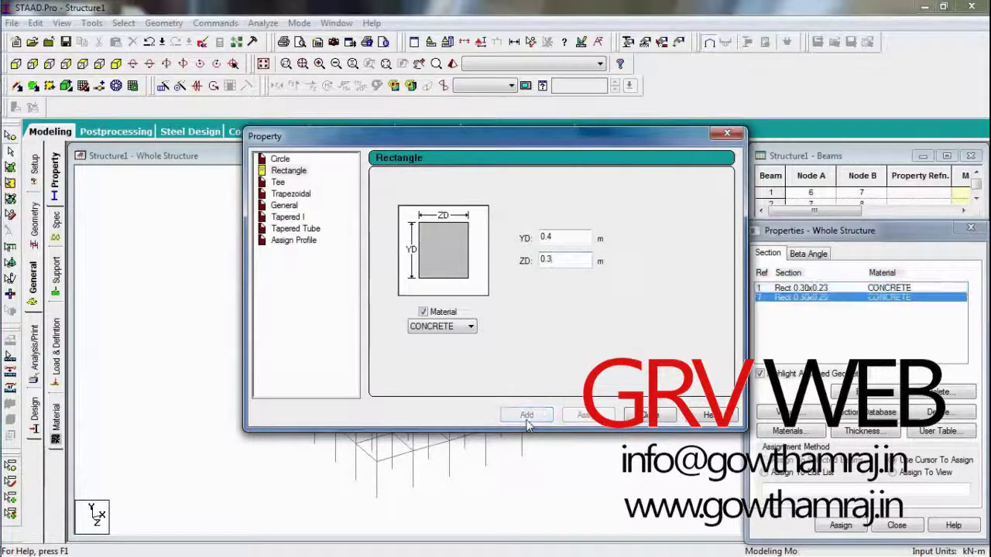
left_click(667, 416)
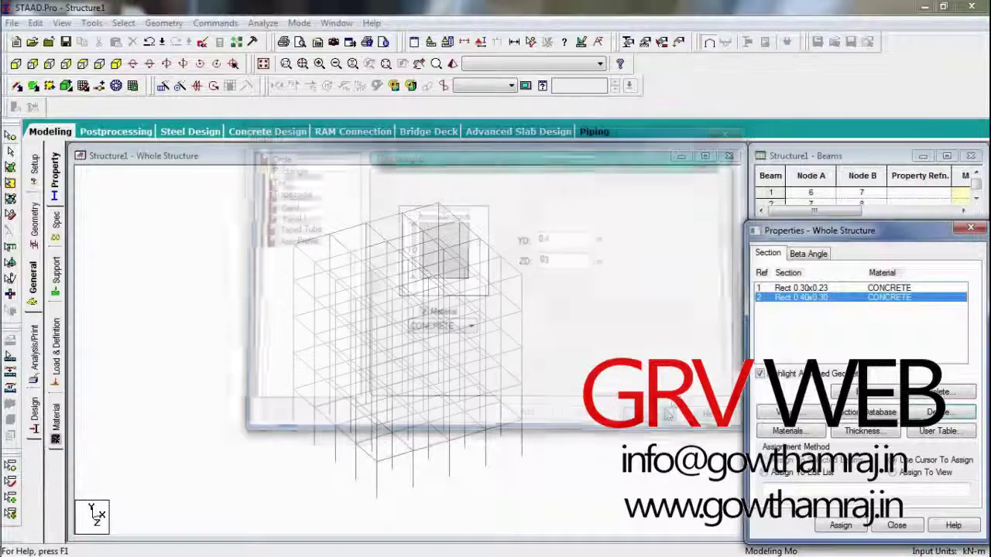
left_click(834, 289)
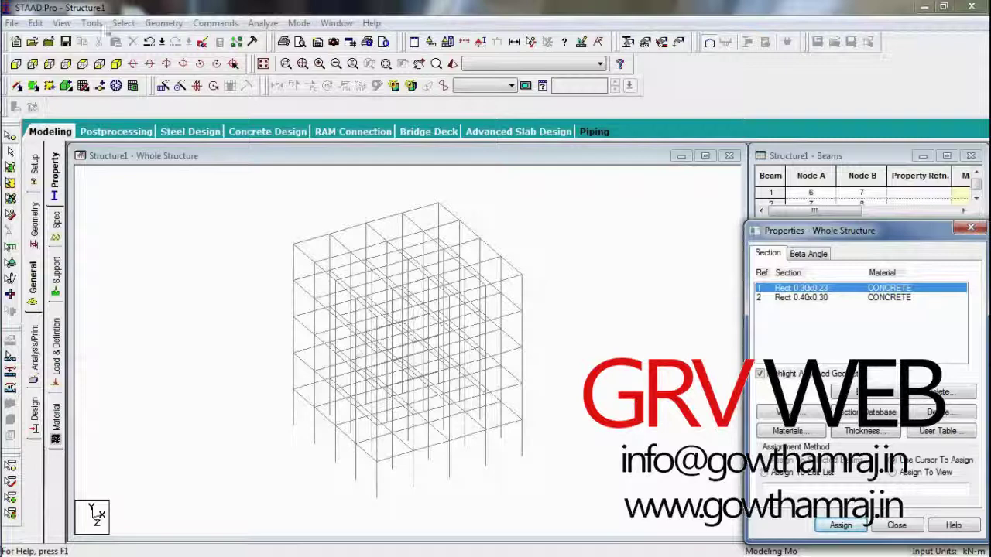
Step: Select all beams parallel to X and Z and assign them the Rect 0.30x0.23 section
left_click(123, 22)
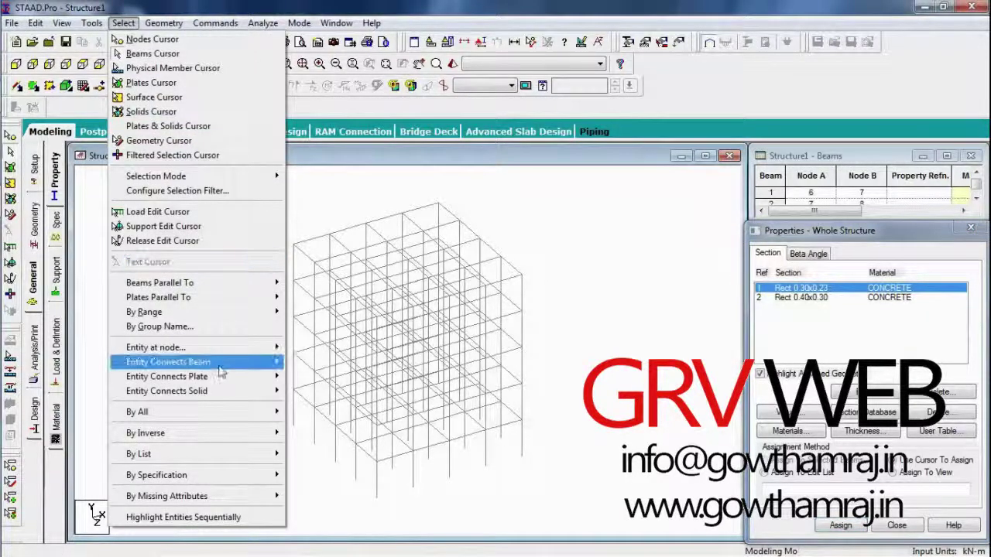
mouse_move(240, 283)
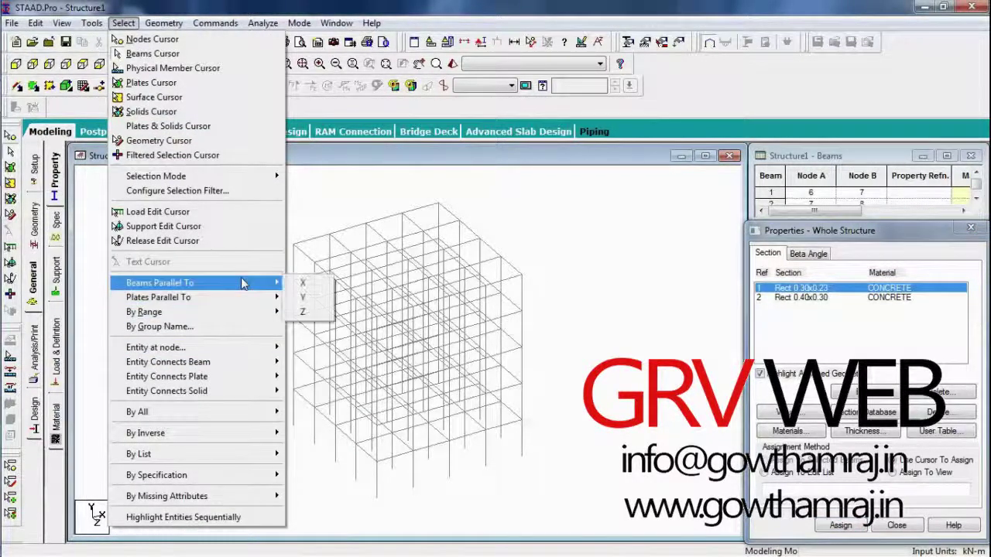
left_click(302, 284)
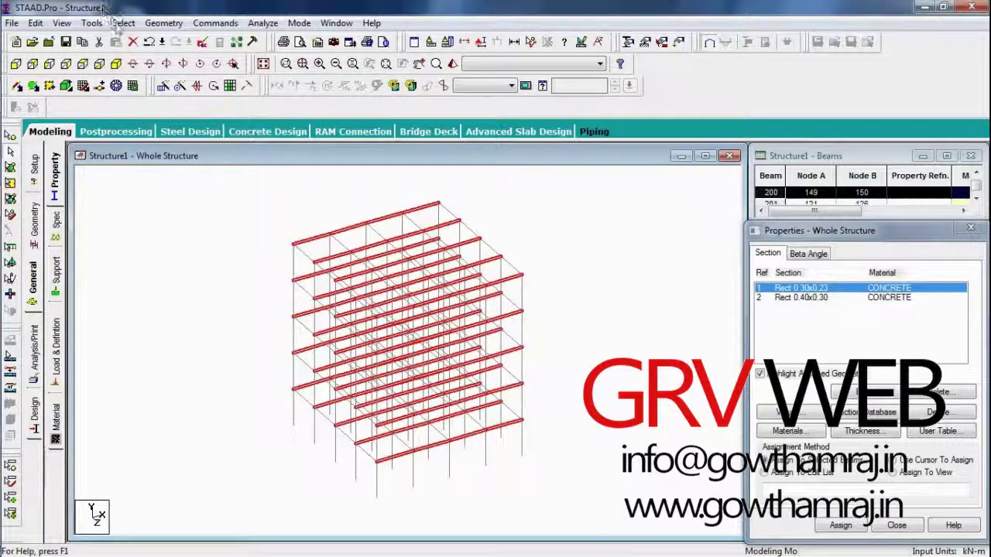
left_click(123, 23)
mouse_move(232, 283)
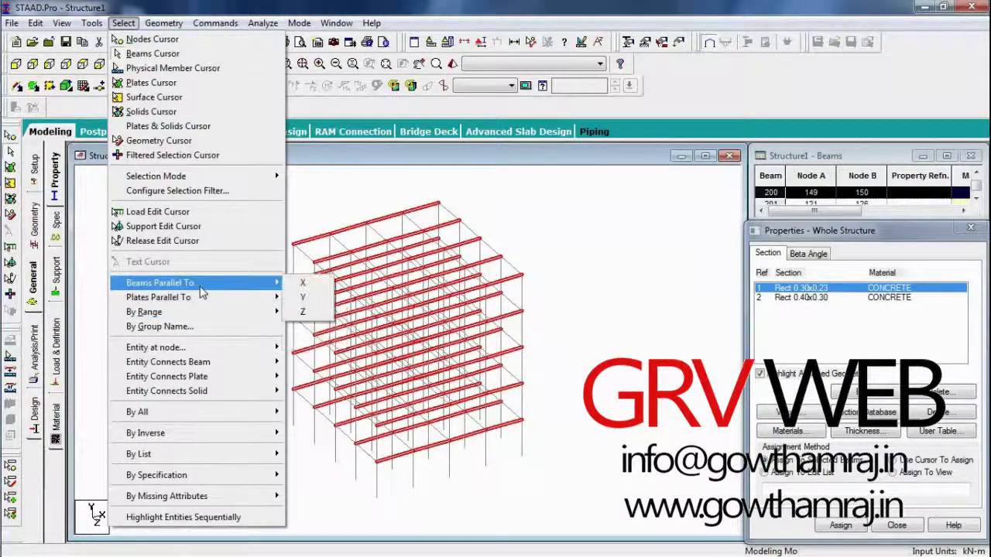
left_click(308, 312)
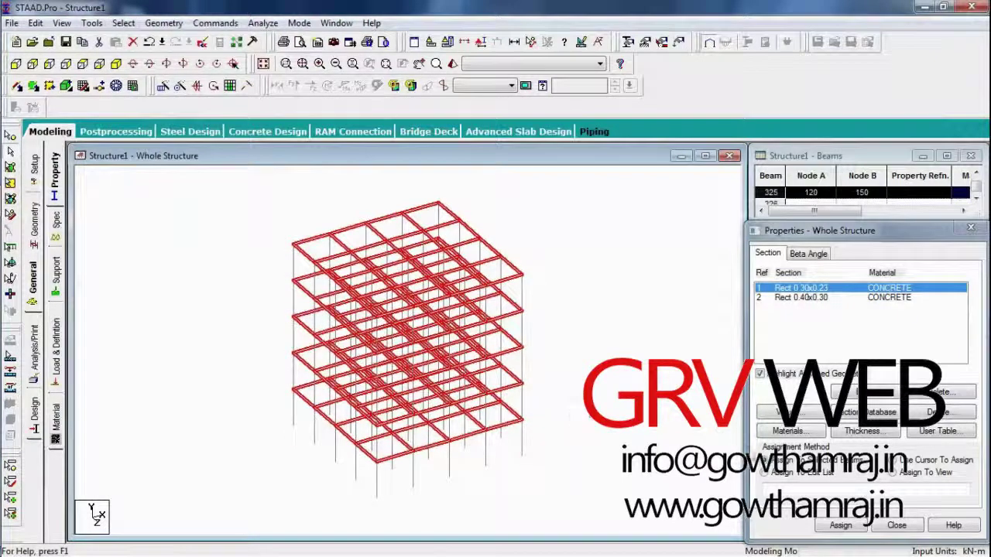
left_click(841, 526)
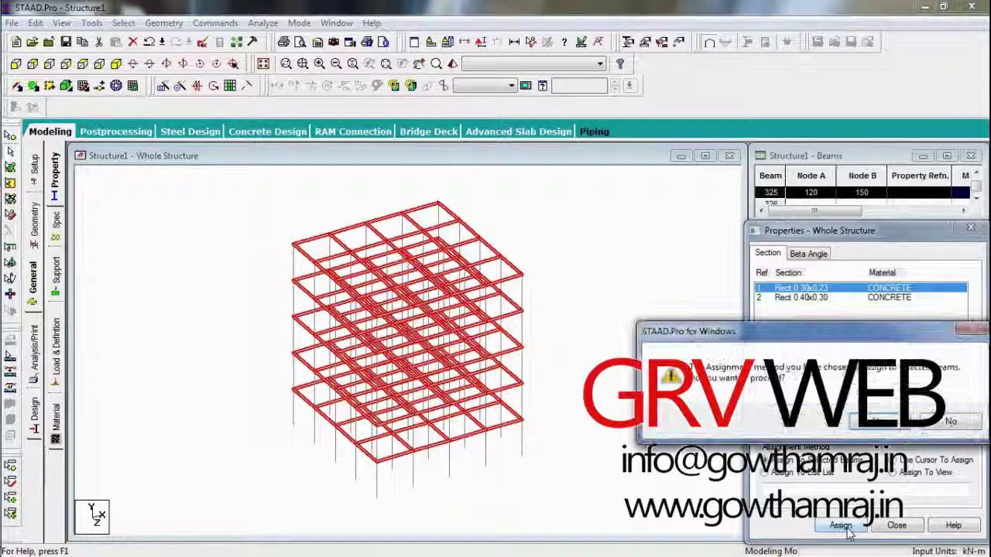
left_click(883, 422)
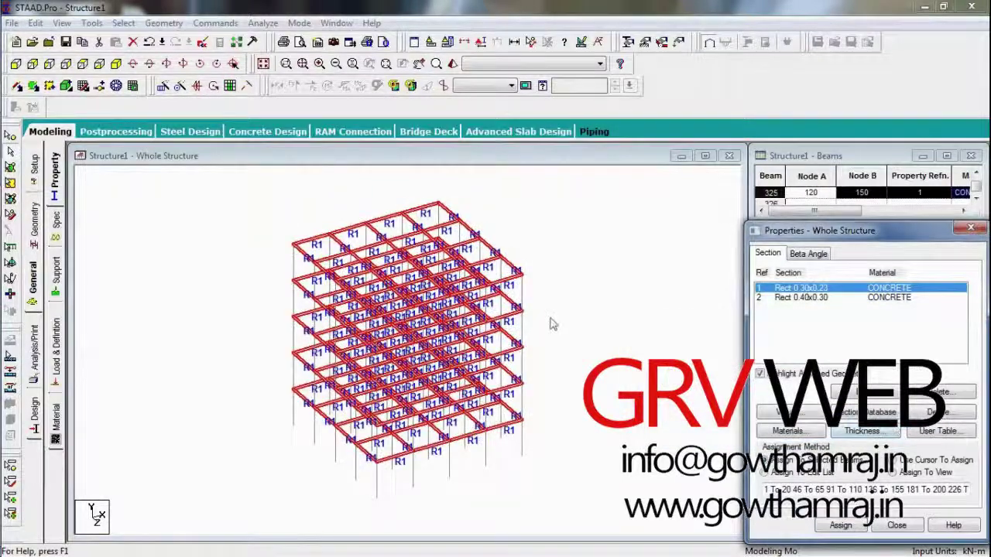
left_click(817, 300)
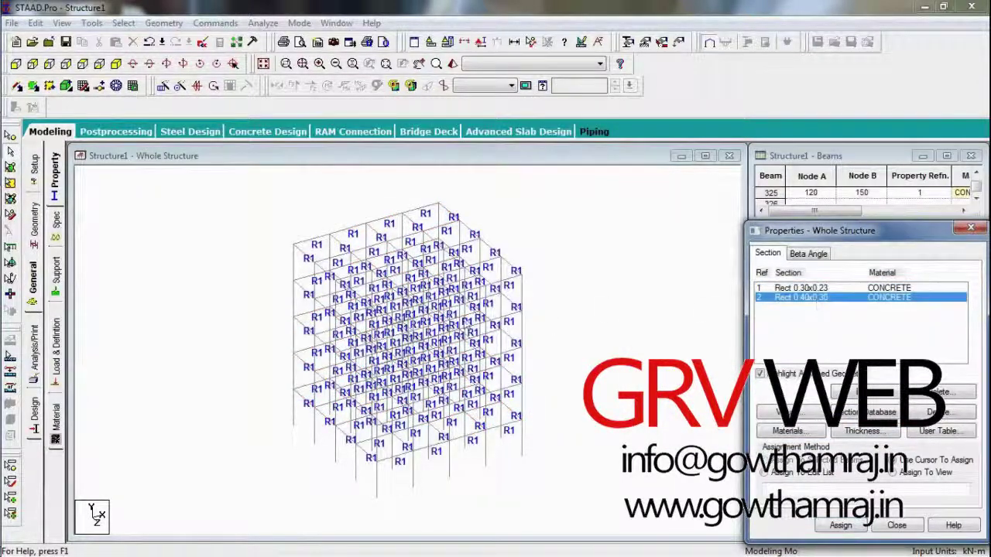
Step: Assign Rect 0.40x0.30 to all beams parallel to Y (the columns), then clear the selection
left_click(124, 23)
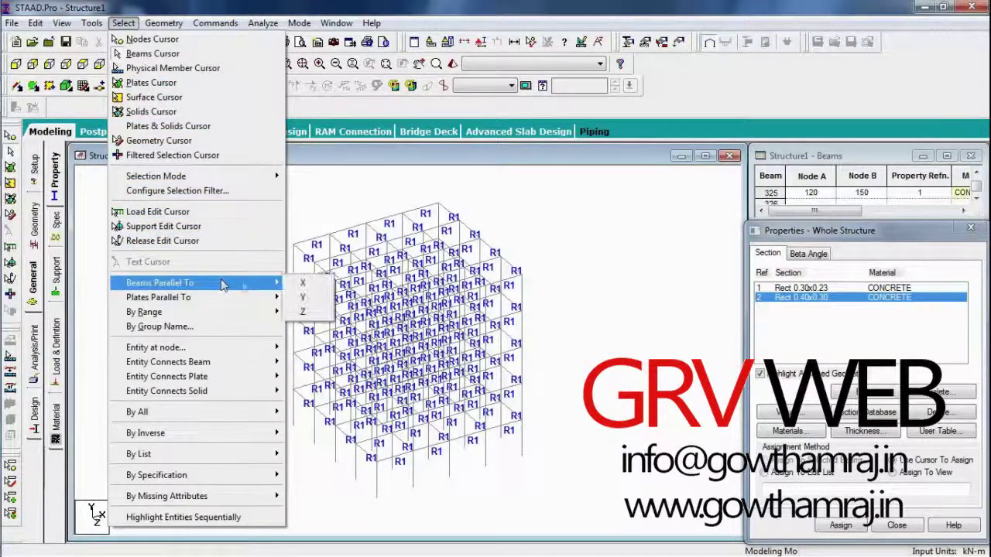
mouse_move(275, 284)
left_click(294, 303)
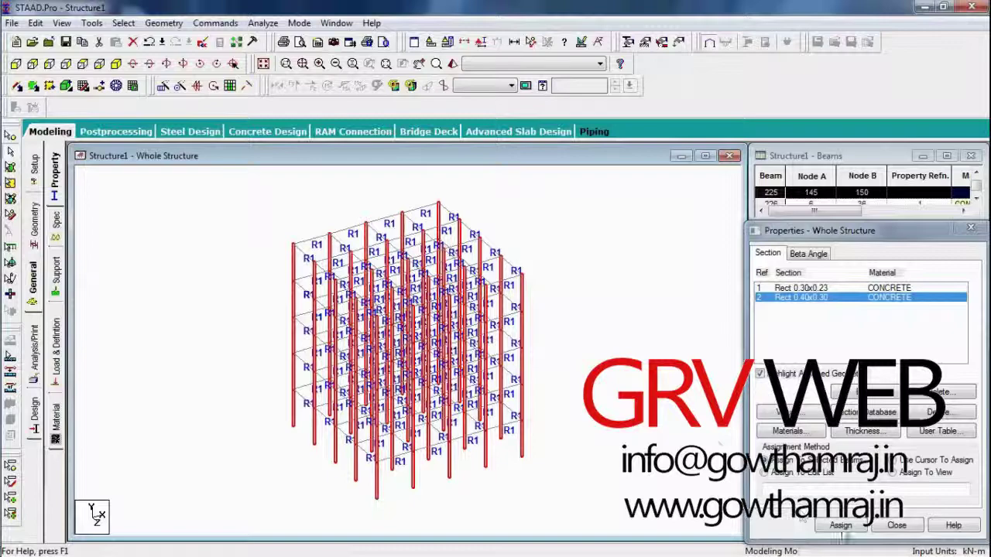
left_click(841, 526)
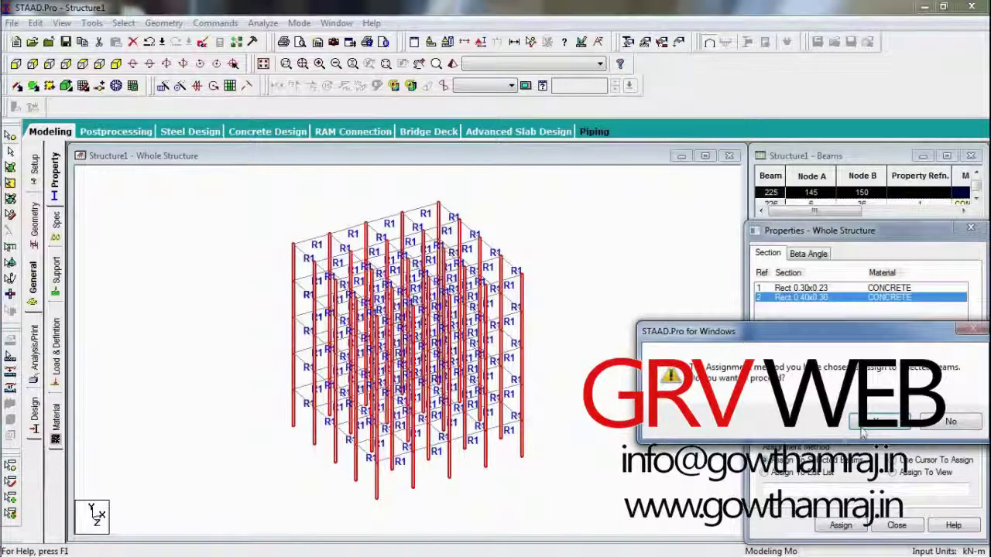
left_click(867, 423)
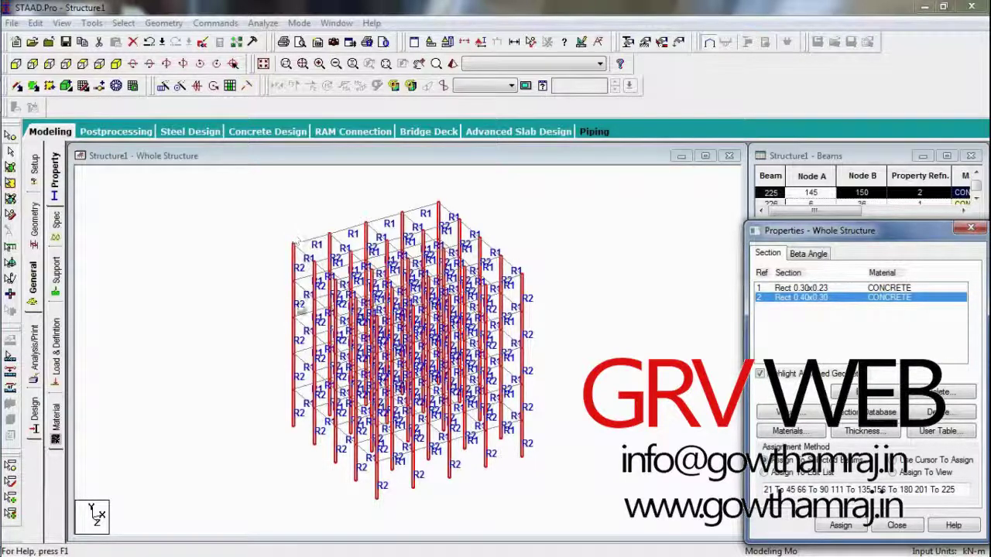
left_click(226, 288)
Step: In front elevation, create a Fixed support type as Support 2
left_click(55, 271)
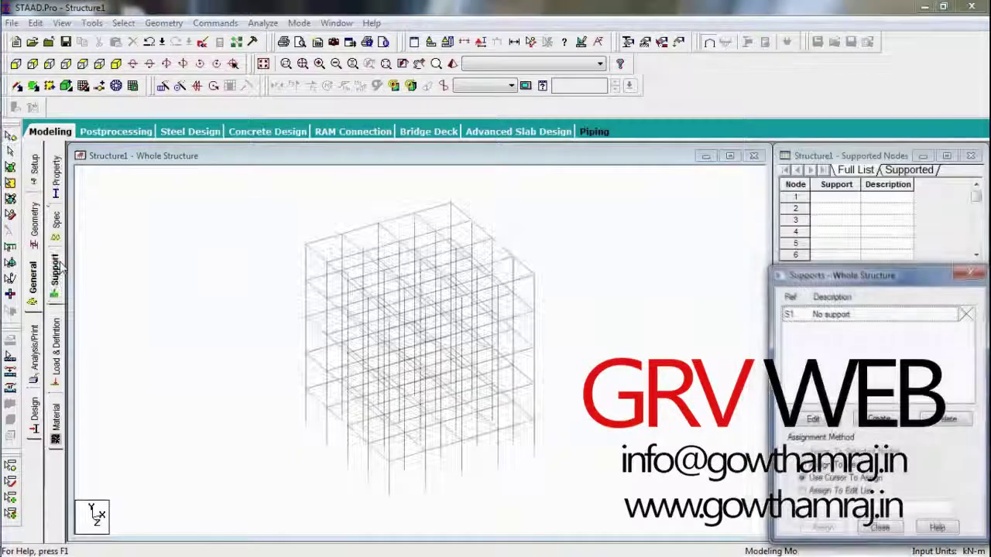
left_click(17, 63)
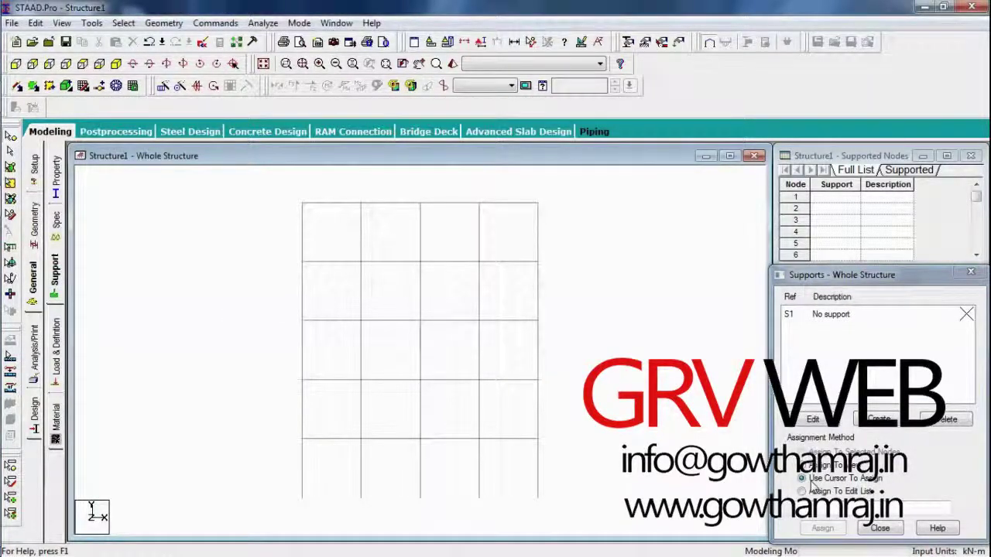
left_click(878, 419)
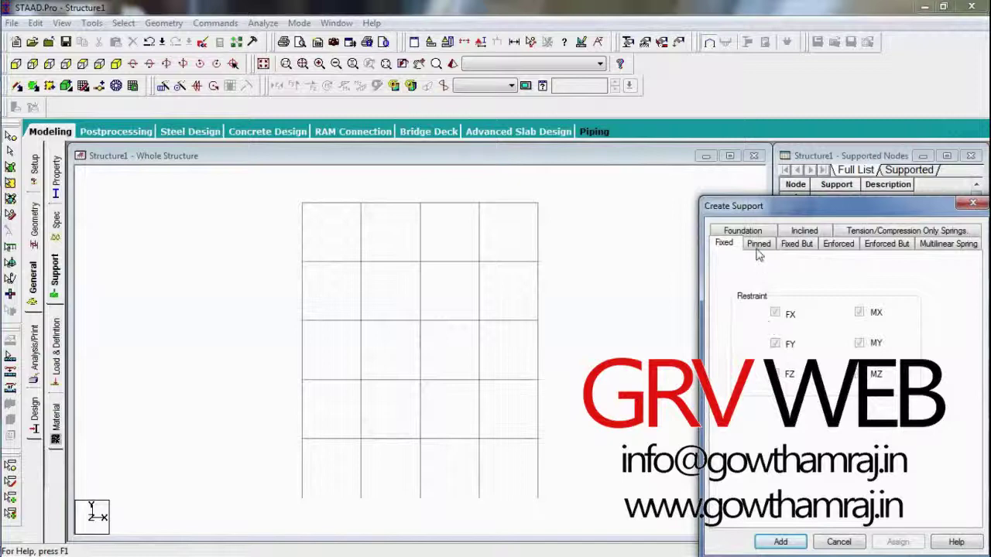
left_click(780, 542)
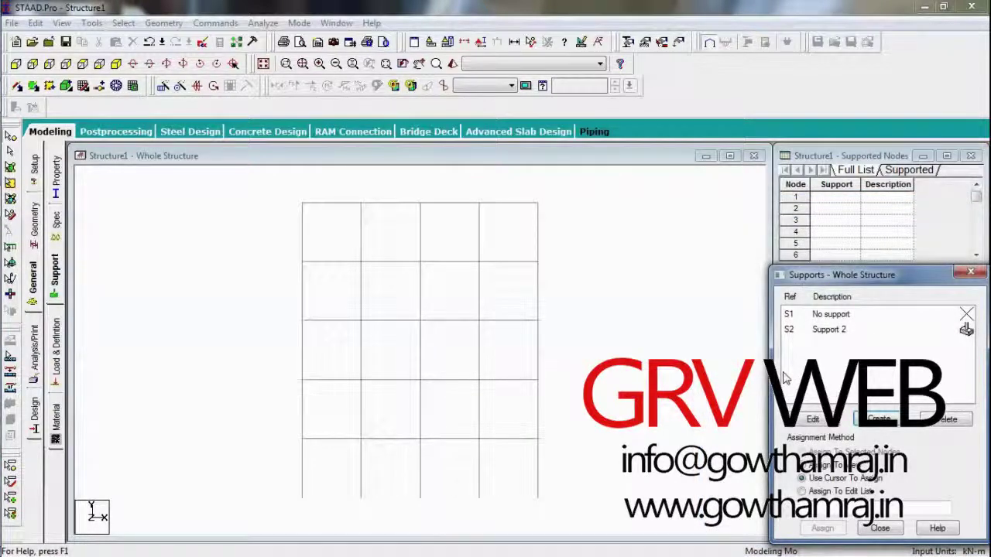
Step: Assign Support 2 to all column base nodes and return to the isometric view
left_click(818, 331)
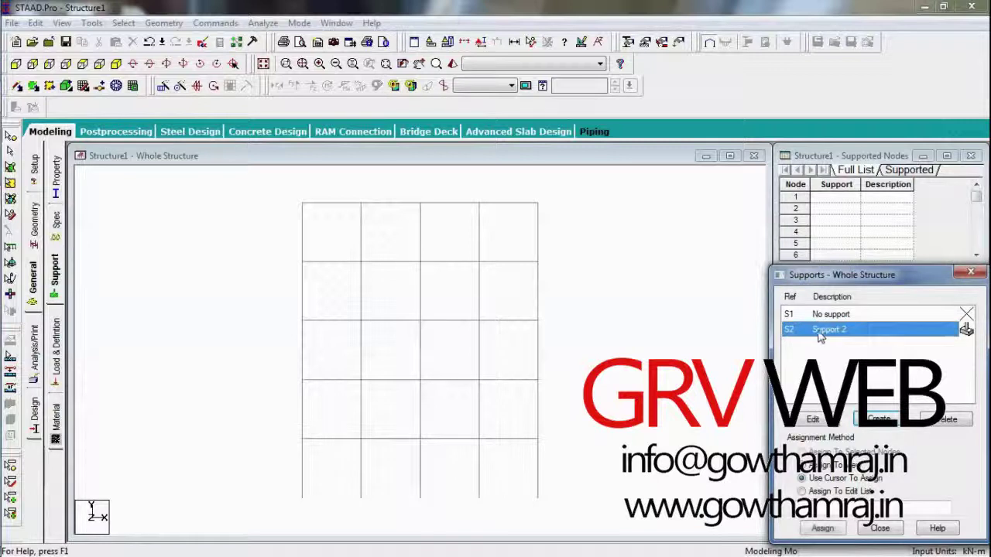
left_click(250, 492)
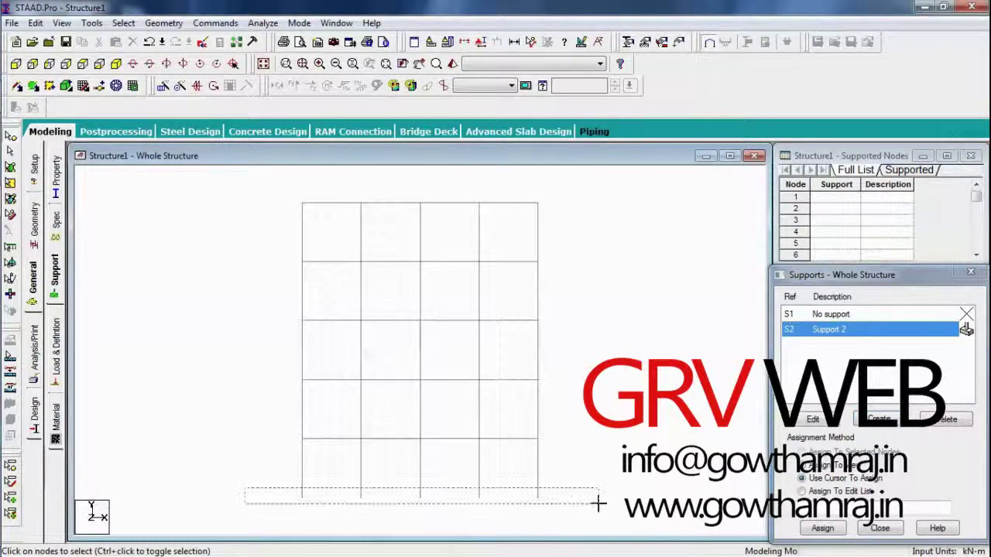
left_click_drag(598, 503, 597, 504)
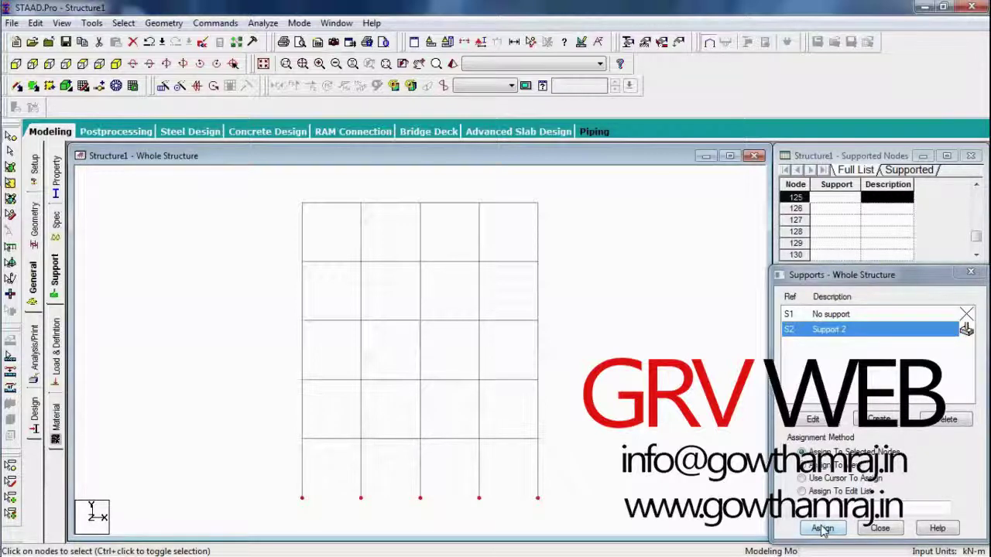
left_click(823, 529)
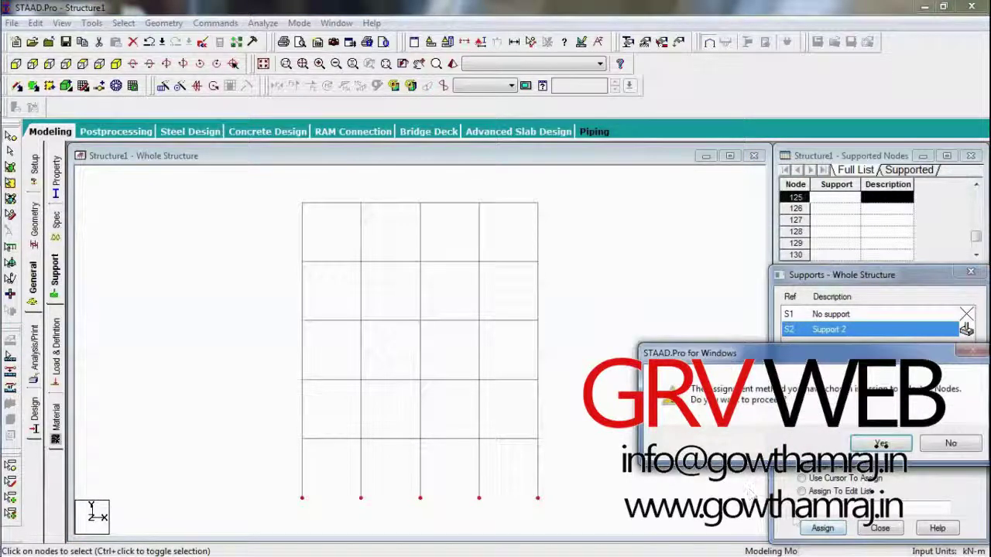
left_click(881, 443)
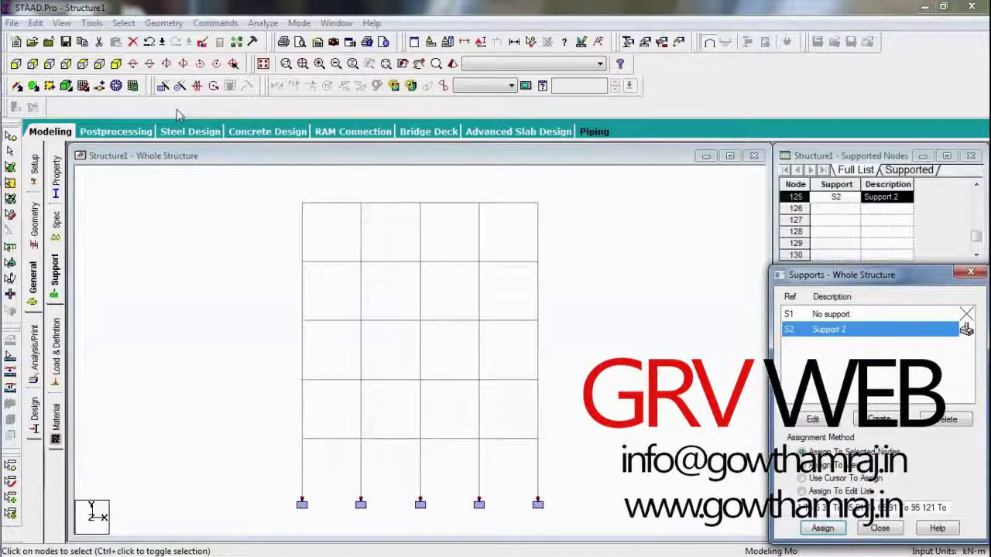
left_click(116, 64)
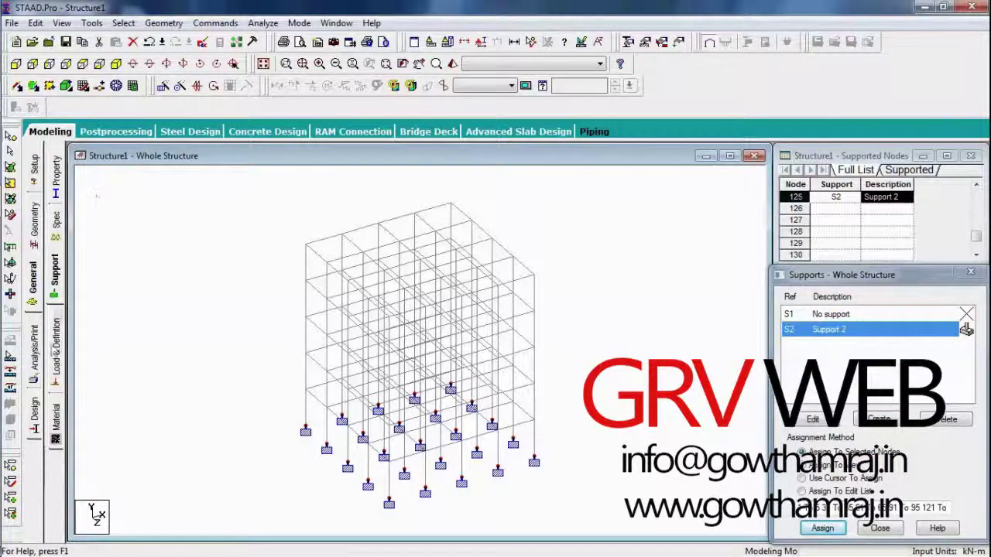
left_click(55, 355)
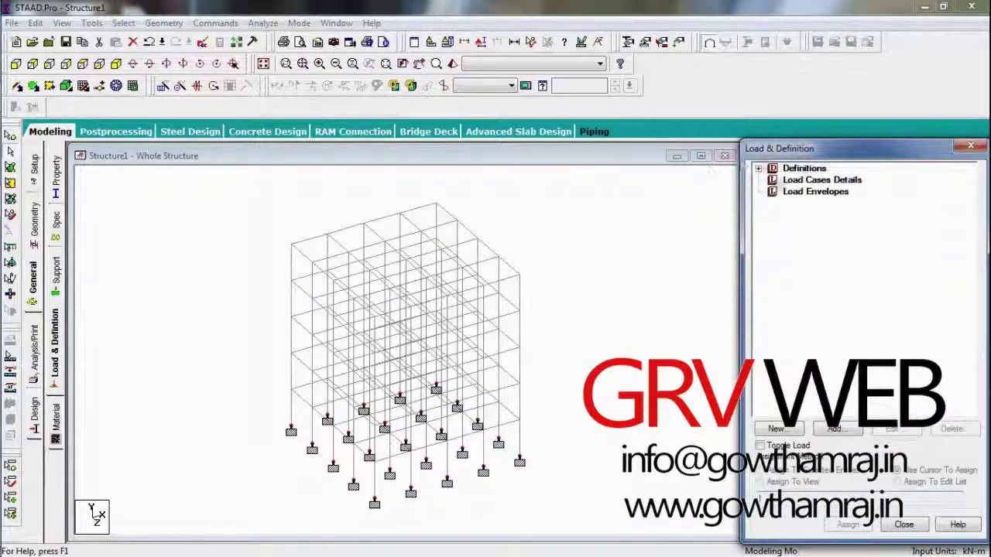
Step: Add LOAD CASE 1 under Load Case Details
left_click(788, 181)
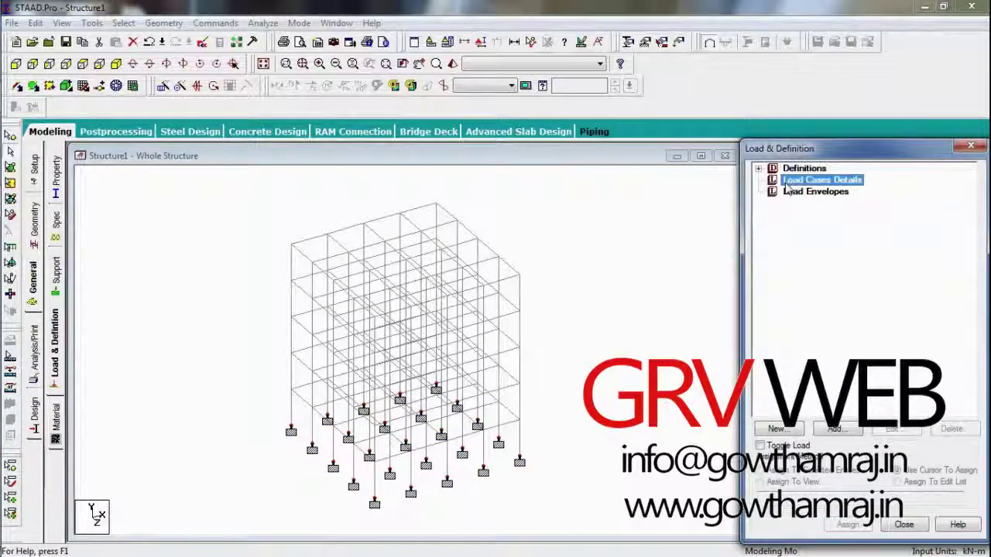
left_click(836, 429)
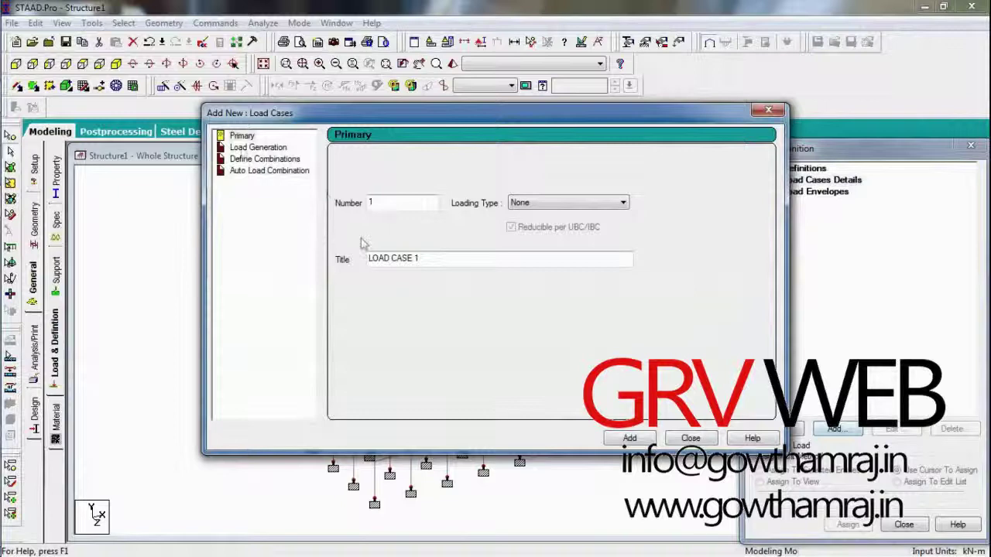
left_click(629, 438)
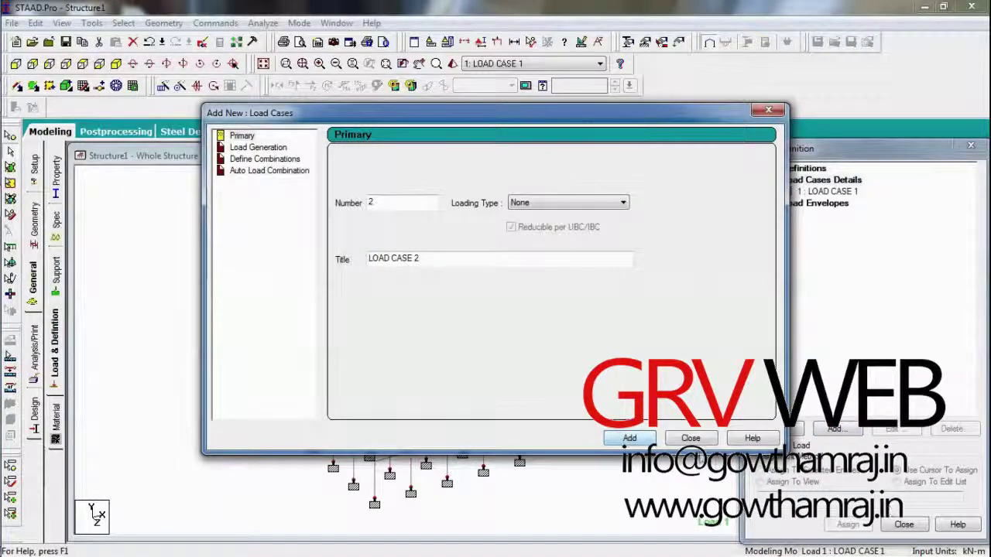
left_click(690, 438)
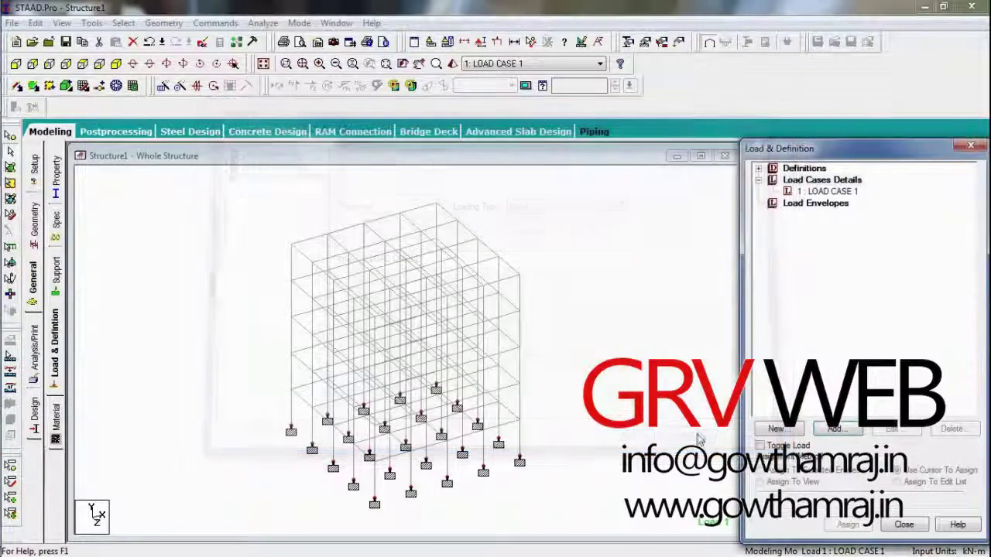
Step: Add a selfweight load in direction Y with factor -1 to LOAD CASE 1
left_click(805, 192)
left_click(839, 430)
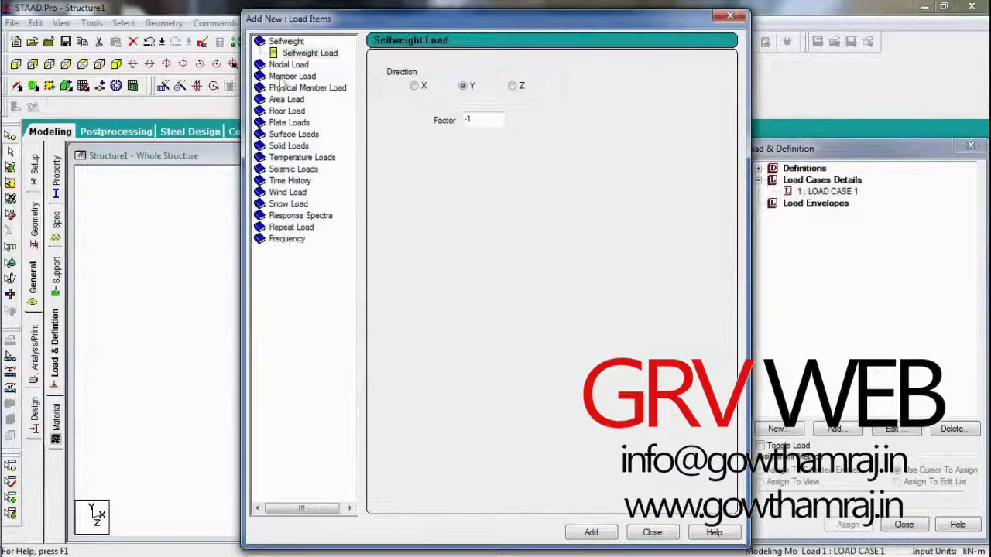
left_click(590, 534)
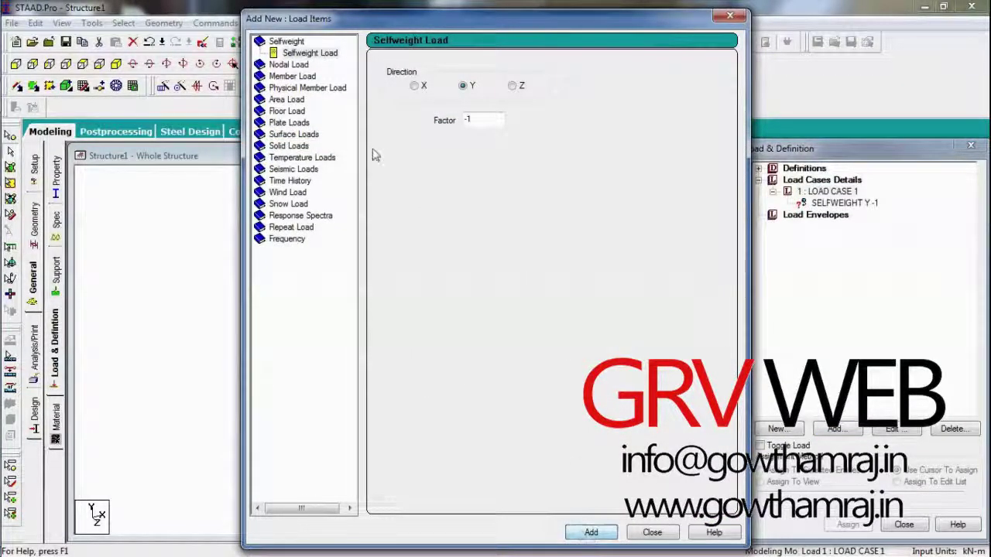
Step: Add a floor load of -7 kN/m2 with Y, X and Z range maximums of 100 m
left_click(286, 112)
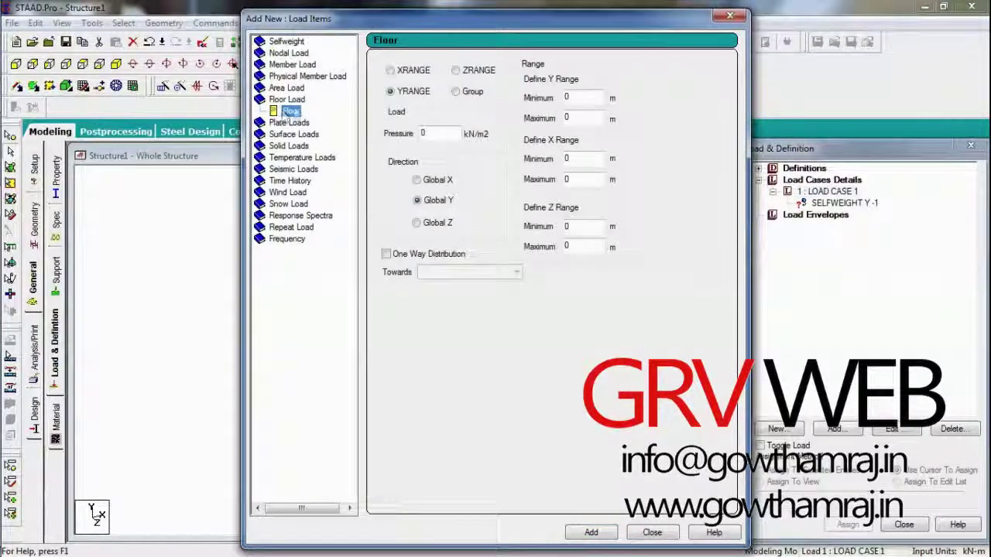
double_click(433, 136)
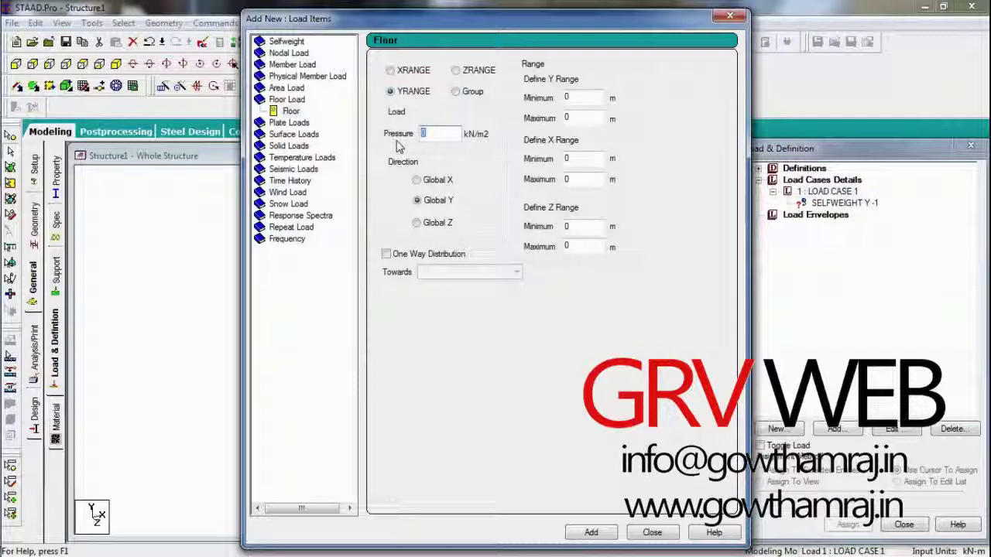
key("BackSpace")
type("-7")
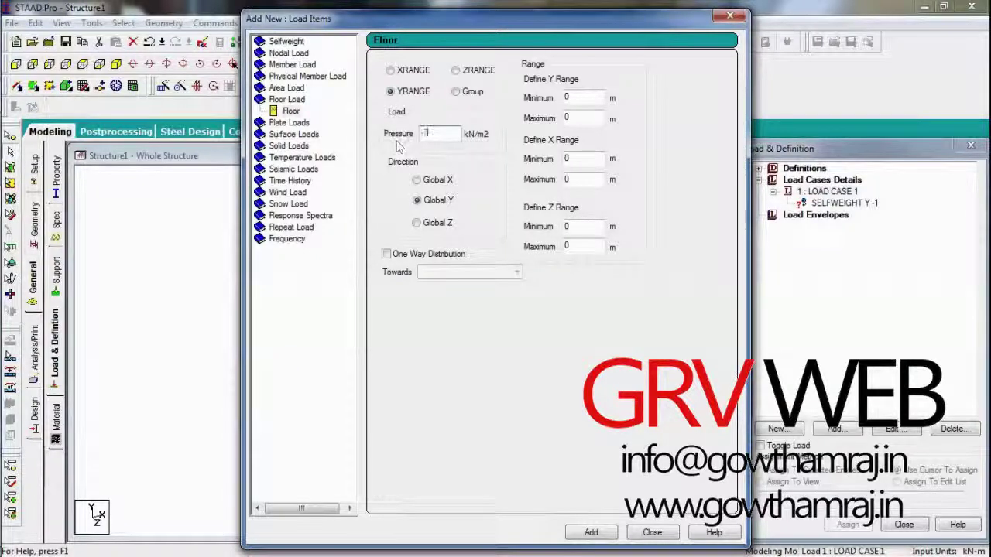
double_click(582, 120)
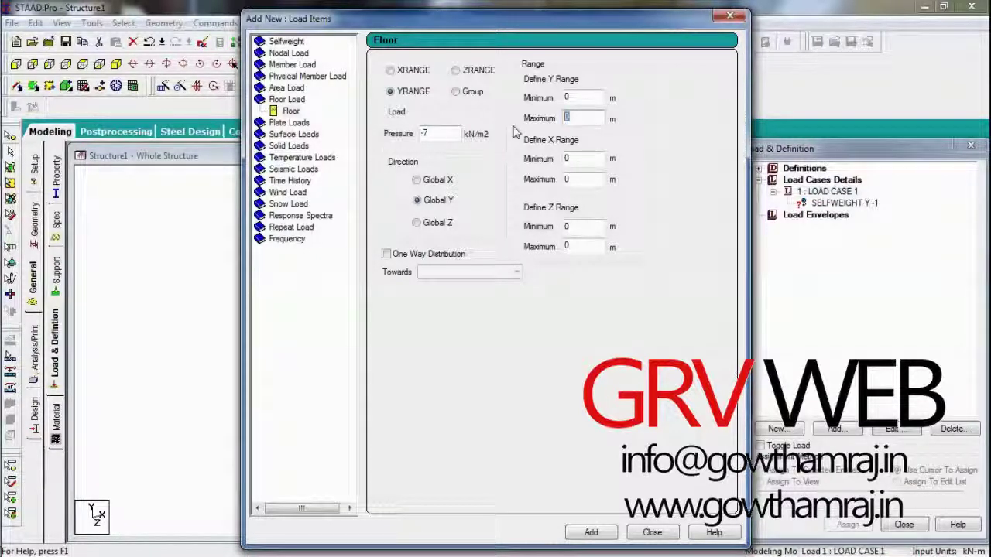
type("100")
key("Tab")
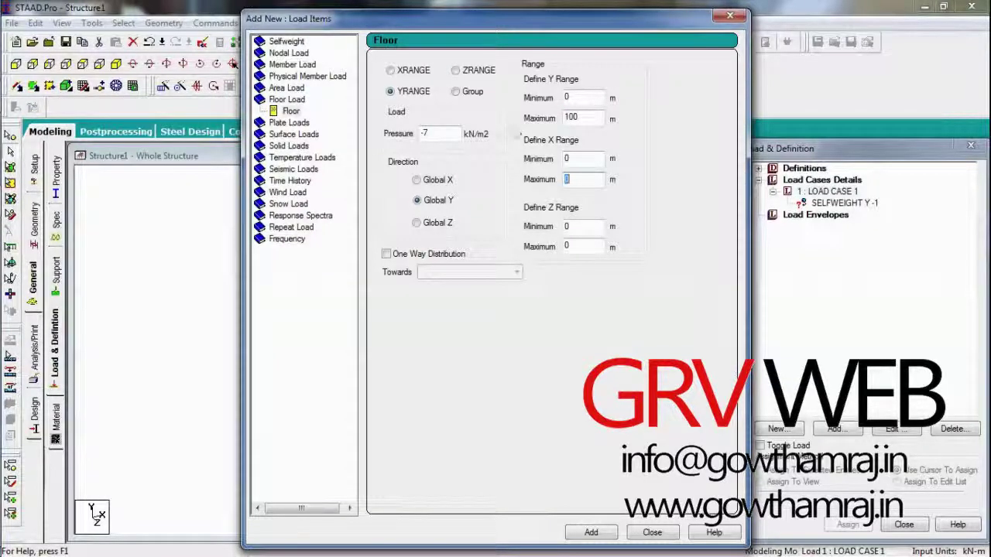
type("100100")
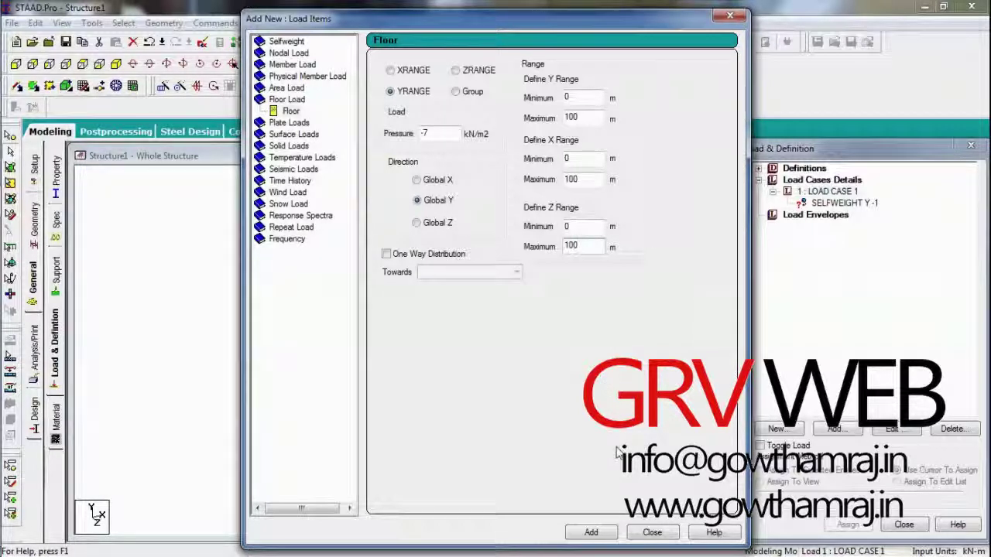
left_click(588, 533)
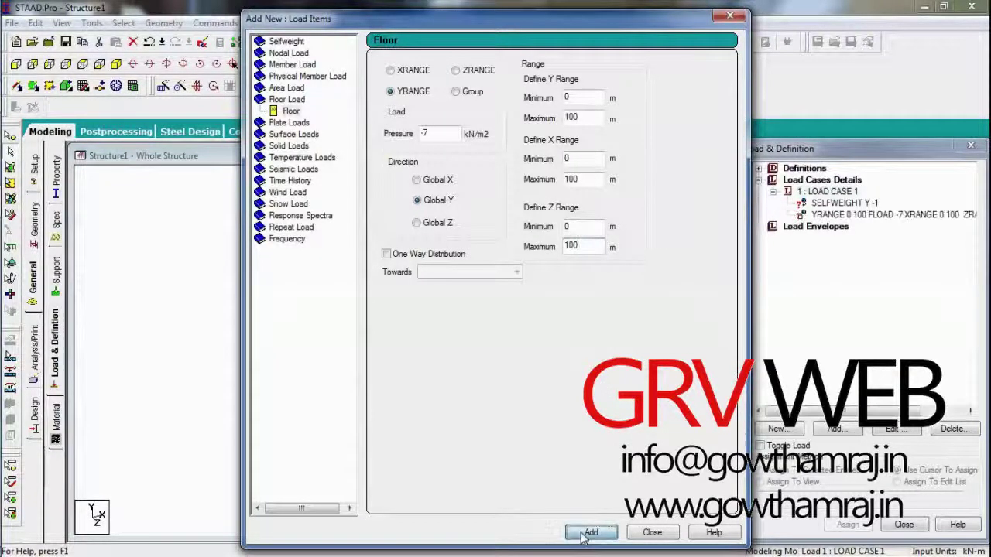
Step: Assign load case 1's floor and selfweight loads to the whole view
left_click(652, 531)
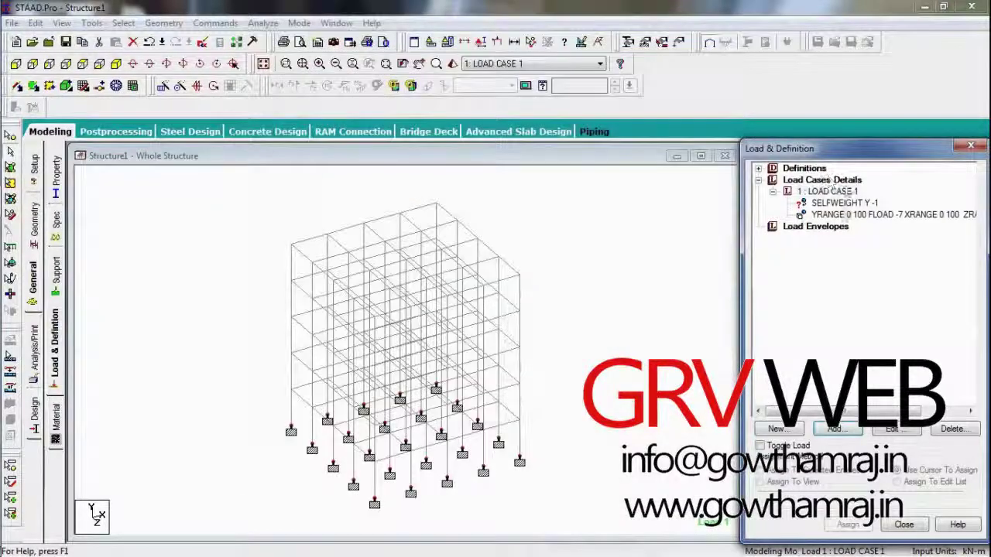
left_click(843, 215)
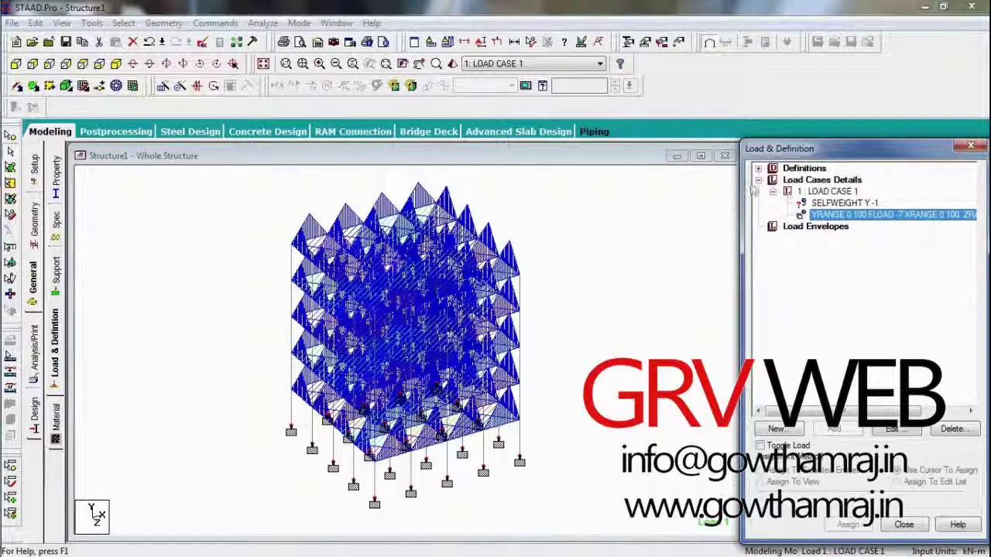
left_click(828, 203)
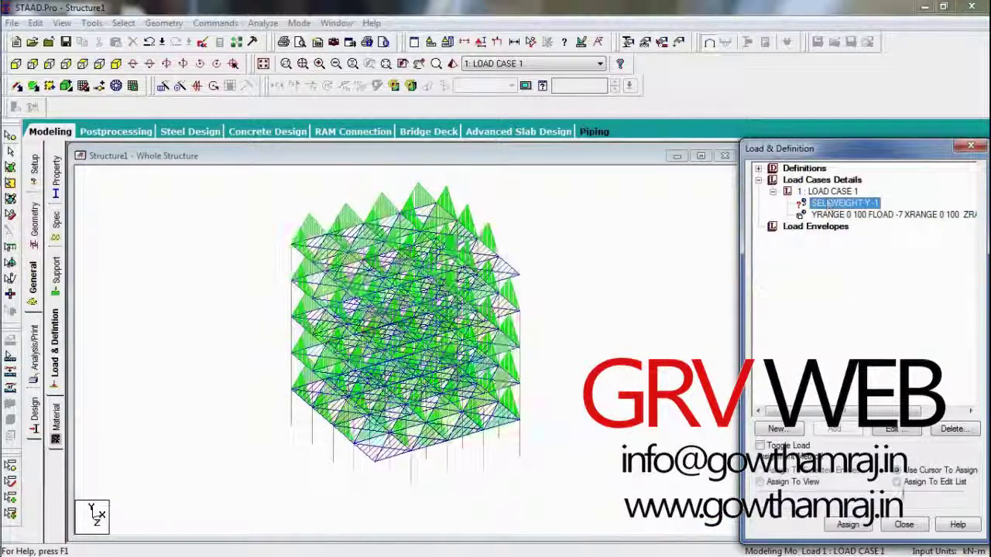
left_click(781, 485)
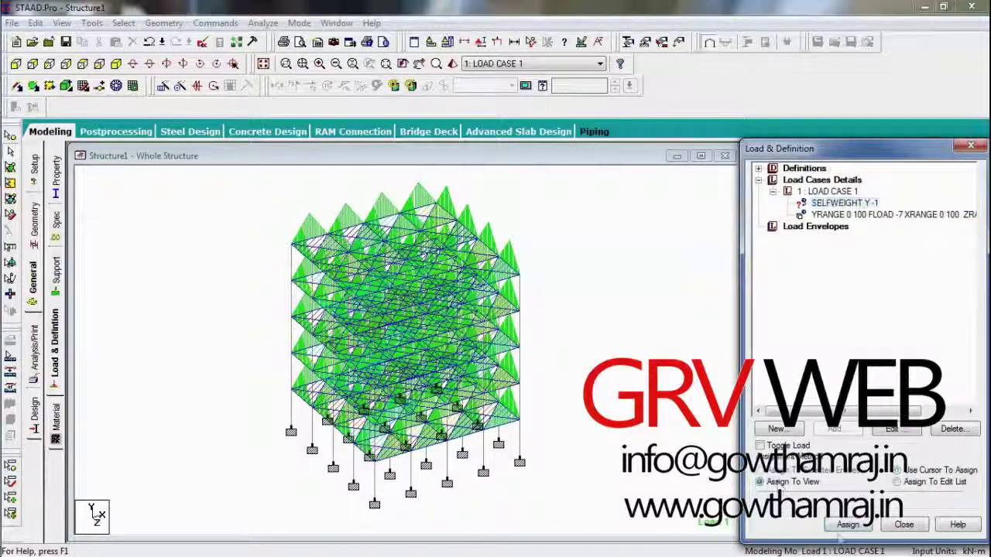
left_click(847, 525)
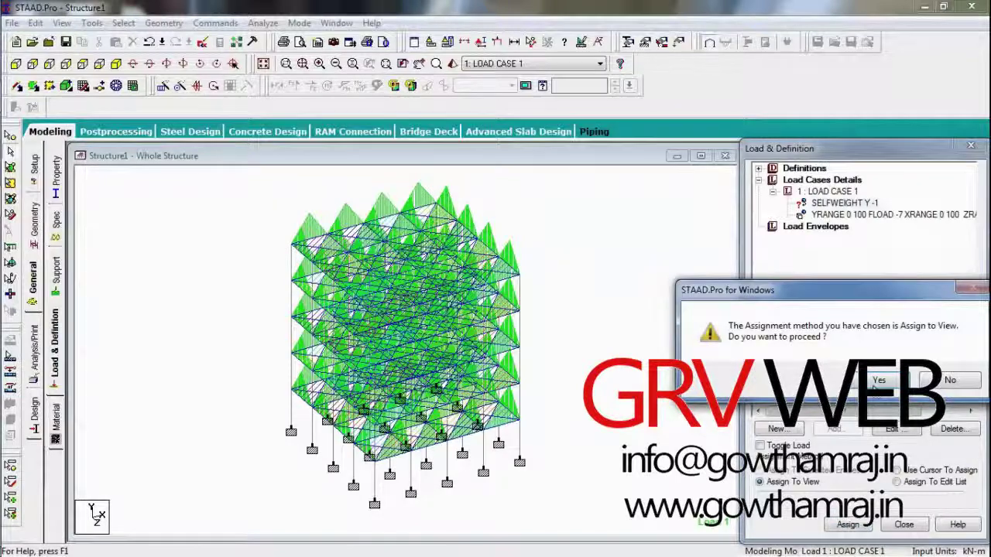
left_click(878, 379)
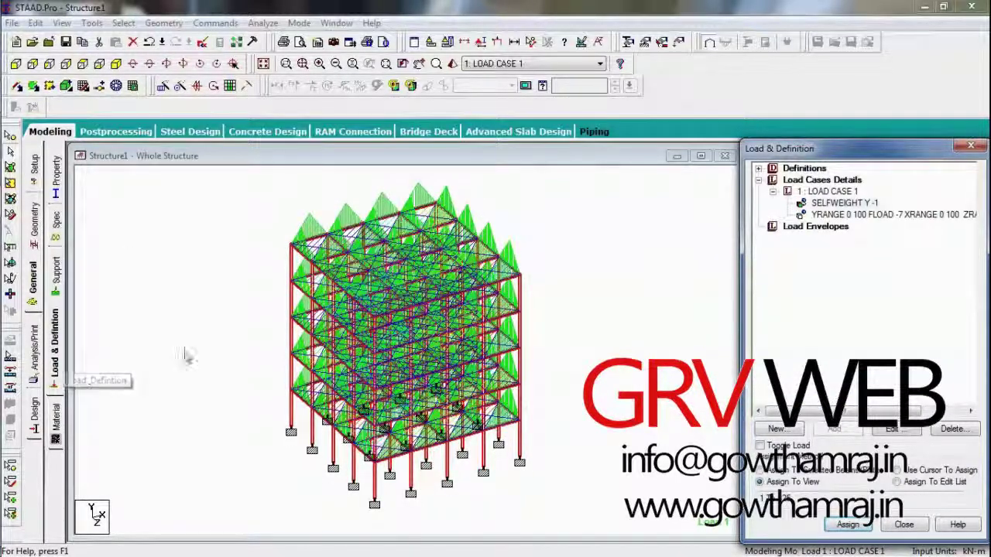
left_click(34, 358)
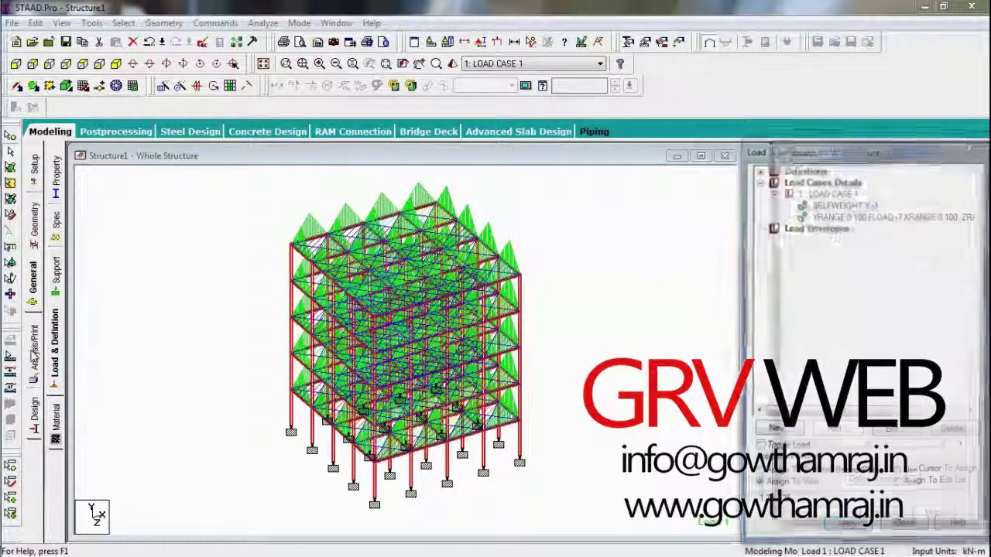
Step: Insert PERFORM ANALYSIS, then a Post-Print PRINT ANALYSIS RESULTS command, ahead of FINISH
left_click(450, 440)
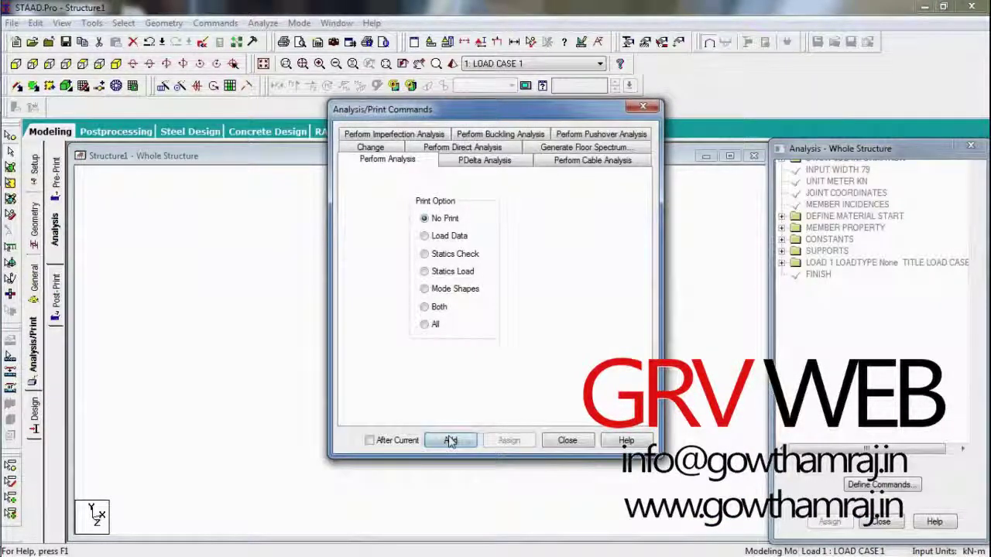
left_click(567, 441)
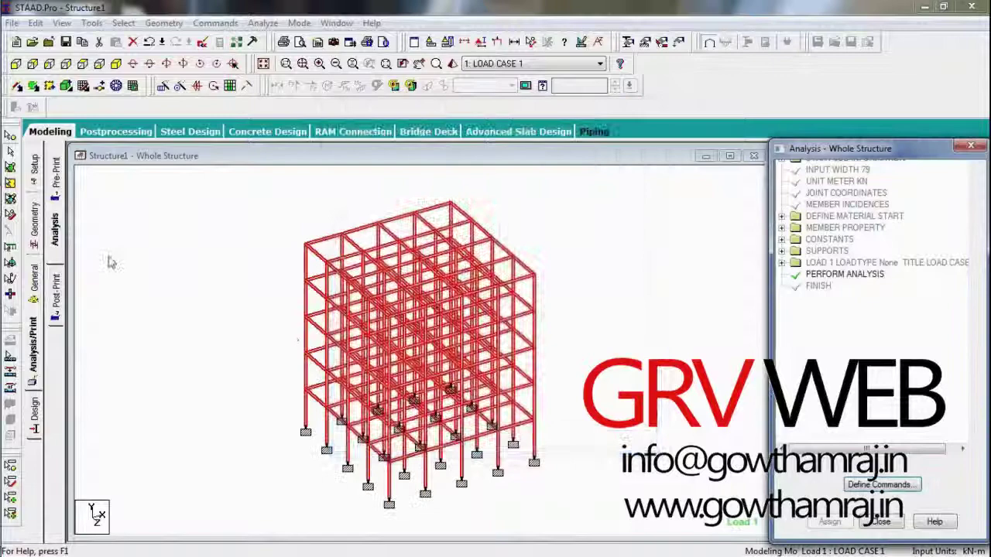
left_click(59, 291)
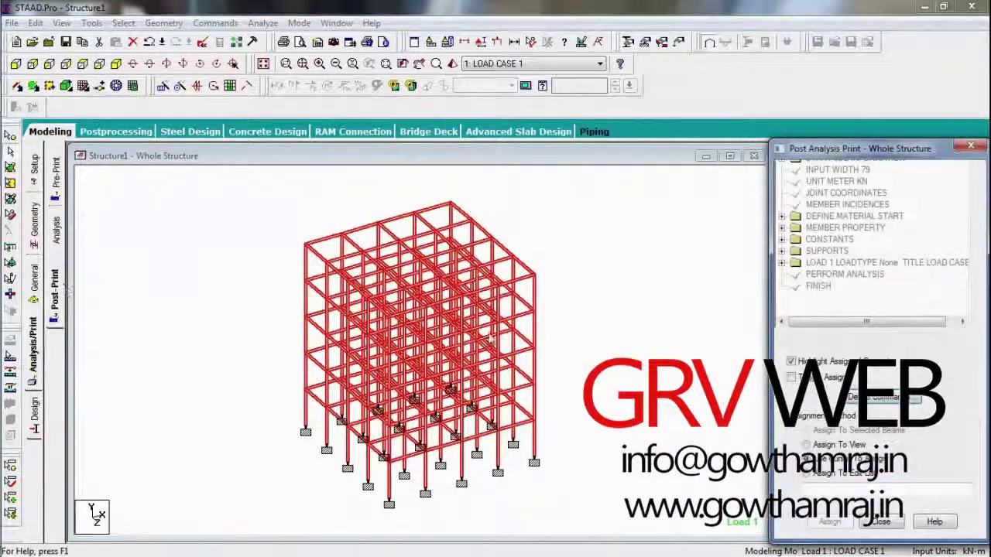
left_click(882, 397)
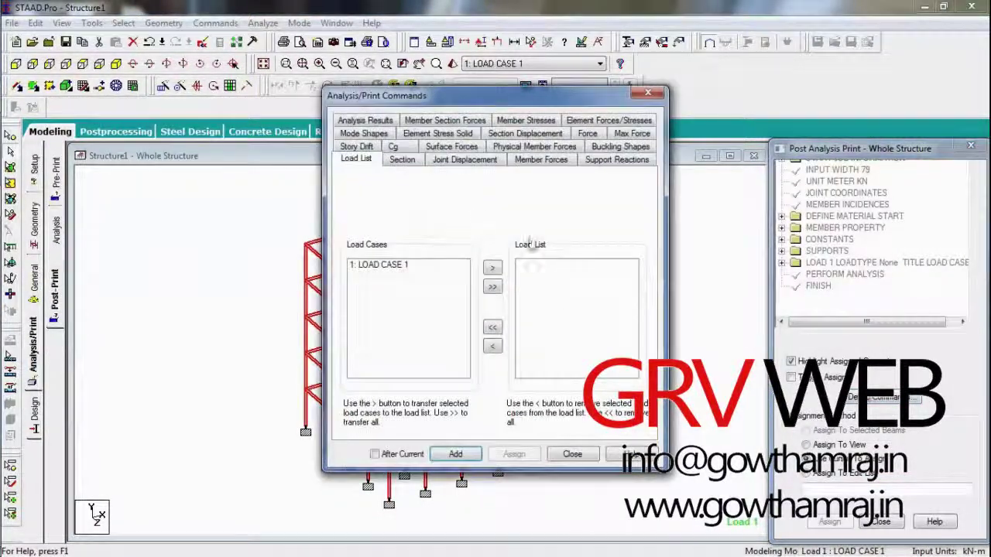
left_click(354, 121)
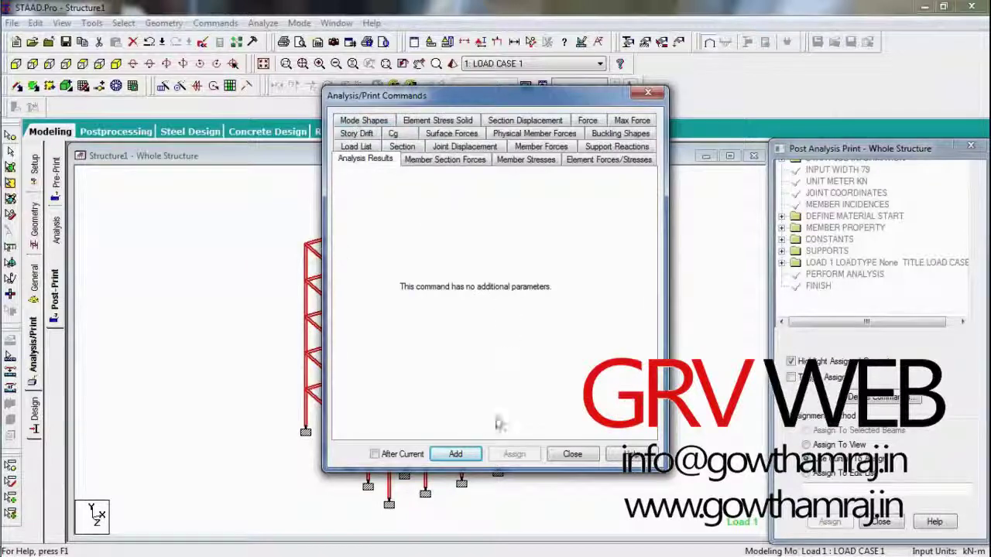
left_click(464, 455)
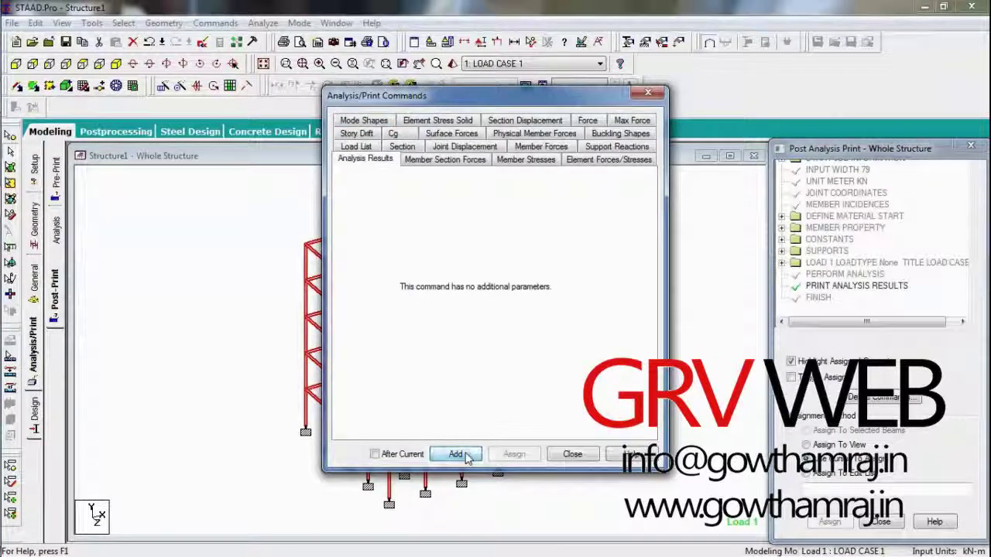
left_click(588, 458)
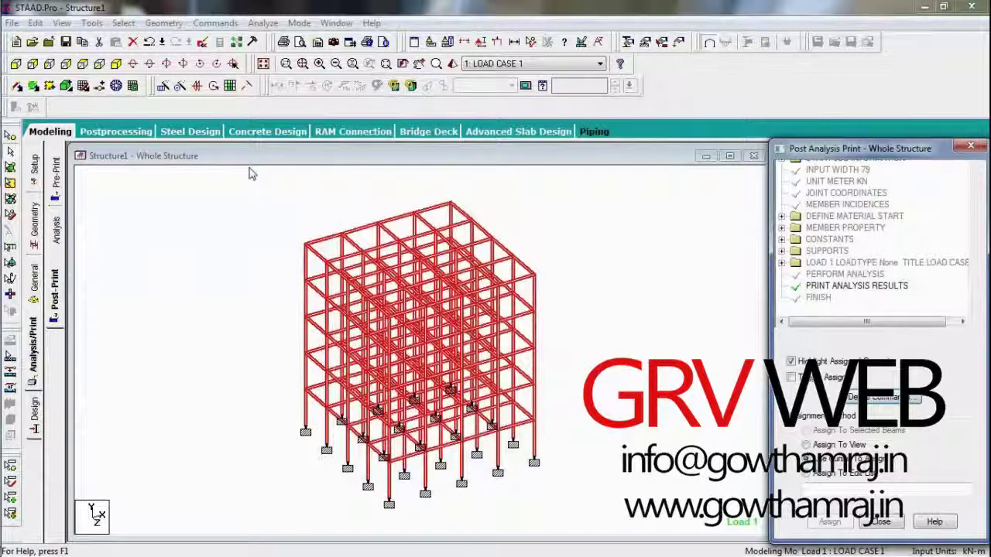
Step: Save the model and run the analysis, which ends with 0 errors and 1 warning; choose View Output File
left_click(262, 22)
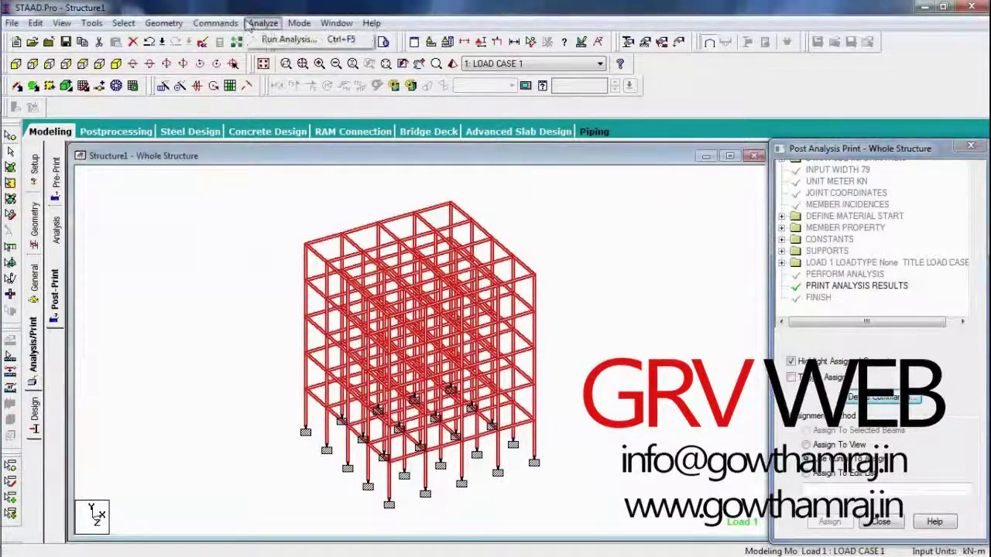
left_click(267, 37)
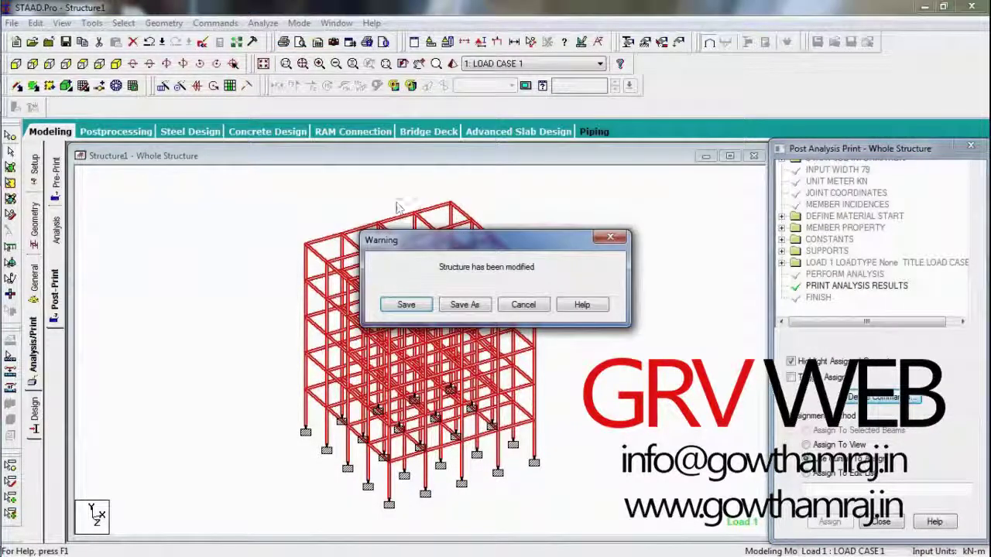
left_click(407, 305)
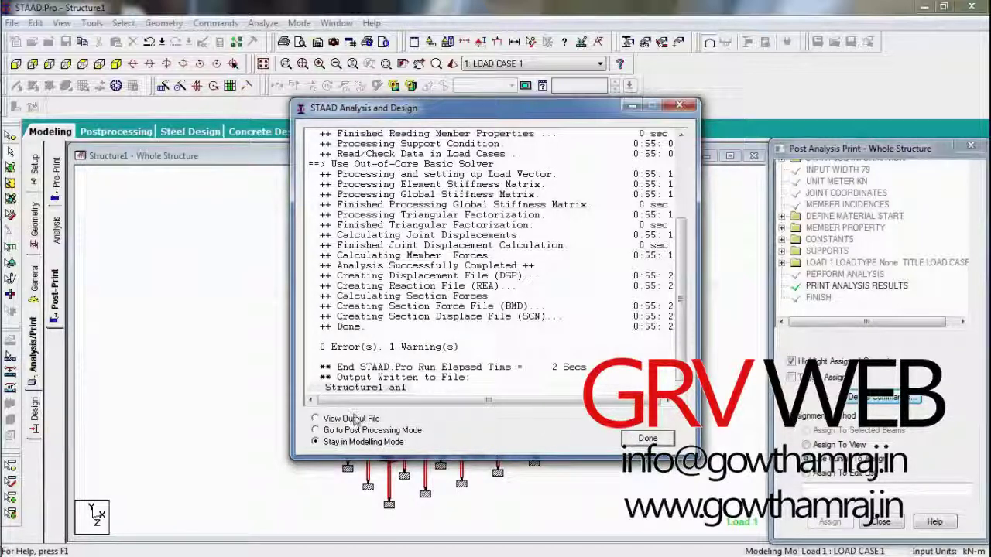
left_click(352, 418)
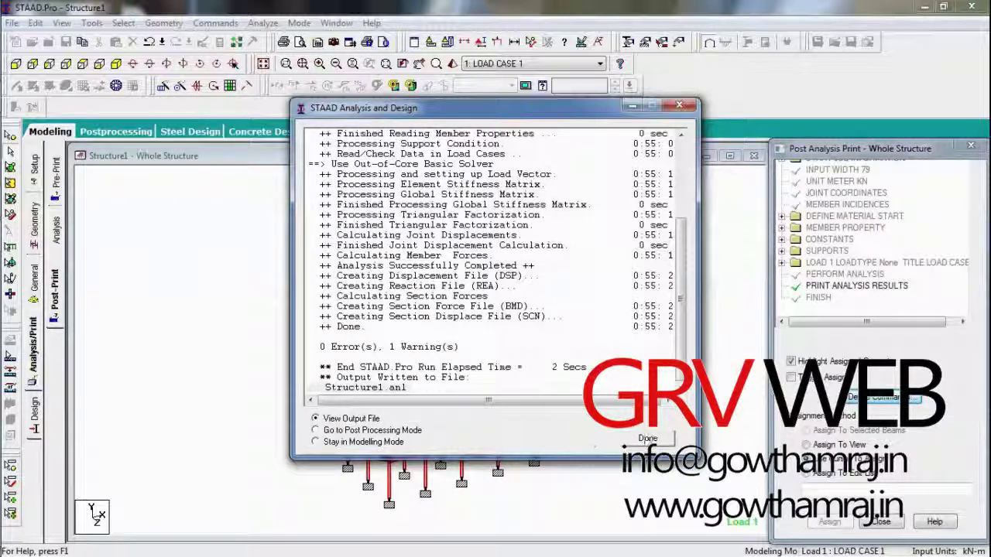
Step: Open Structure1's output in the Output Viewer and scroll to the load 1 member end forces
left_click(647, 438)
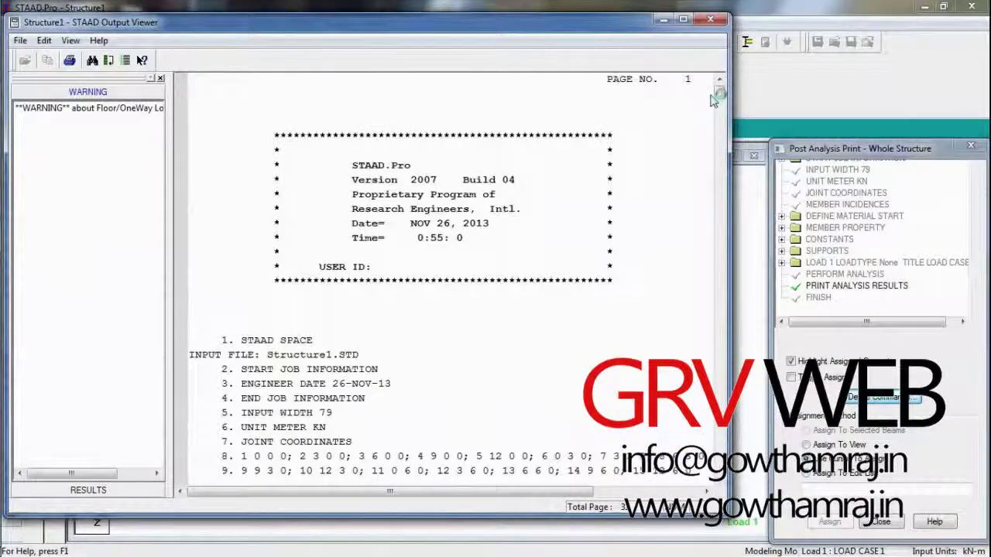
left_click_drag(718, 94, 720, 319)
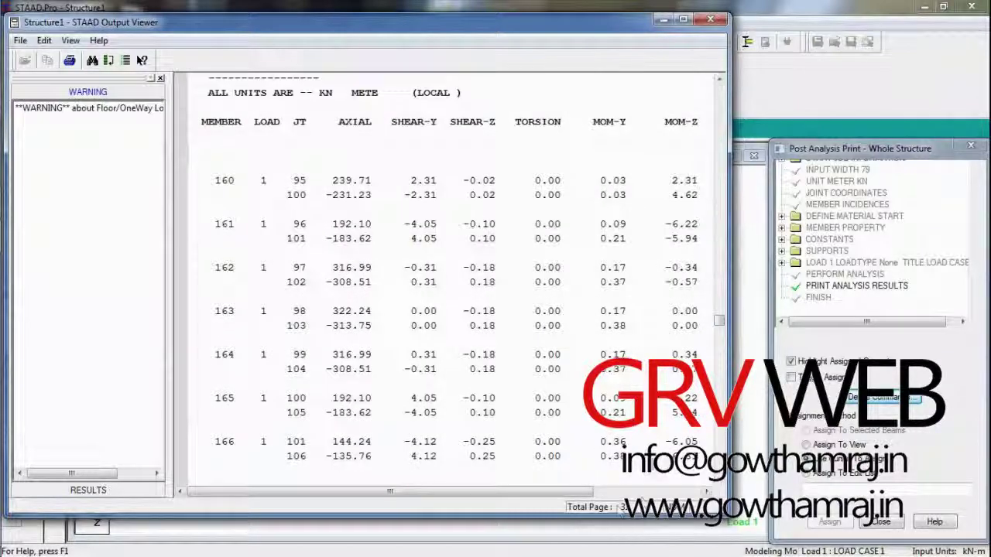